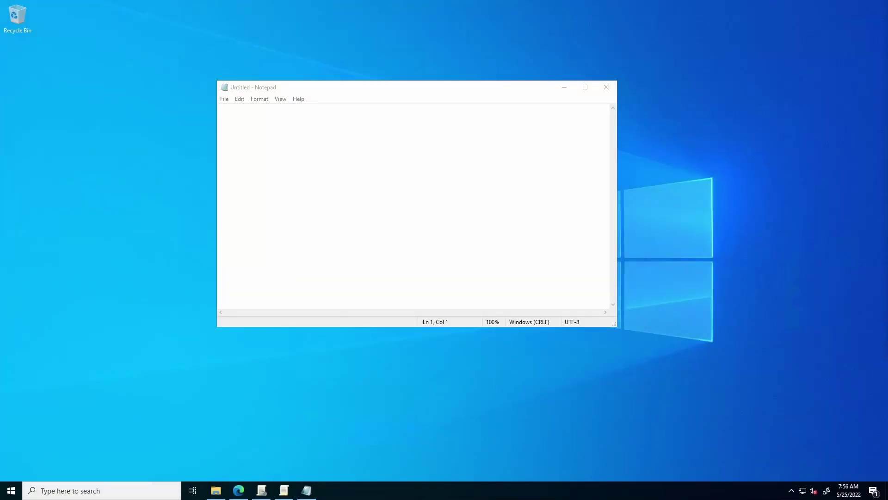
- Paste the site-list XML into Notepad and highlight the microsoft.com compat-mode and open-in lines
{"action": "left_click", "coordinate": [450, 167]}
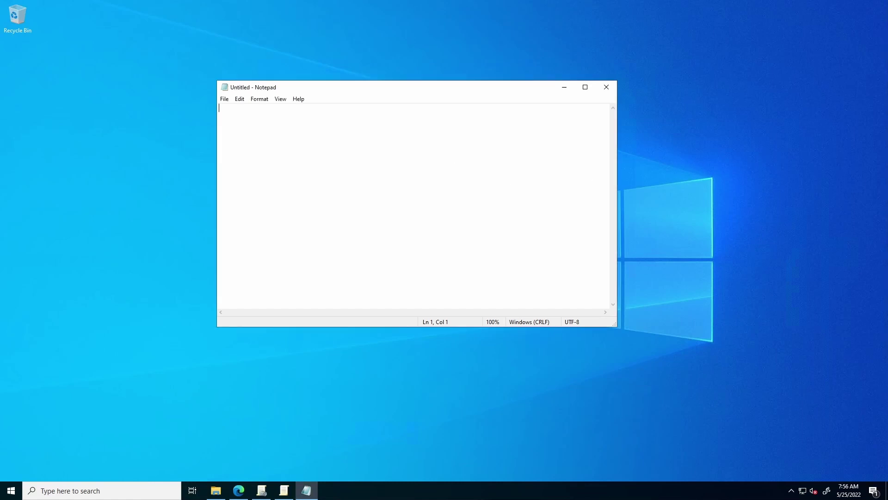
{"action": "type", "text": "<site-list version=\"200\"> \t<!-- Comment --> \t<site url=\"microsoft.com\"> \t\t<compat-mode>IE8Enterprise</compat-mode> \t\t<open-in>MSEdge</open-in> \t</site> \t<site url=\"contoso.com\"> \t\t<compat-mode>Default</compat-mode> \t\t<open-in>IE11</open-in> \t</site> \t<site url=\"adatum.com\"> \t\t<compat-mode>IE7</compat-mode> \t\t<open-in>None</open-in> \t</site> </site-list>"}
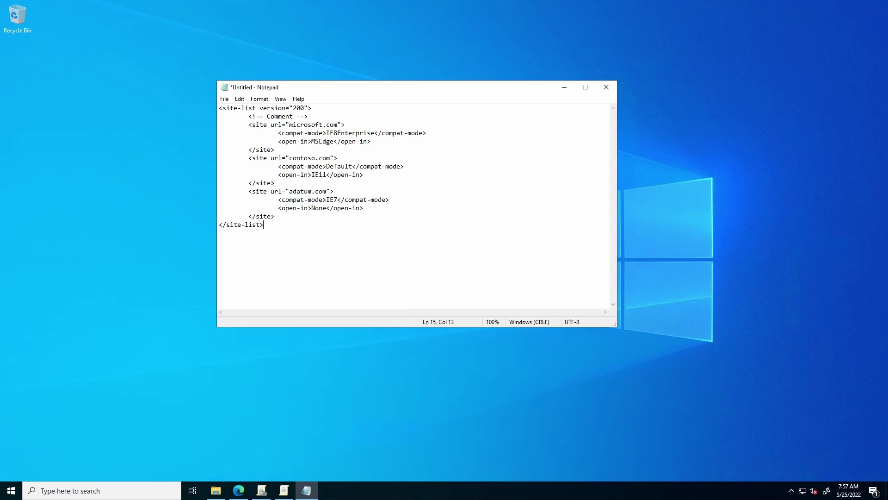
{"action": "left_click_drag", "start_coordinate": [248, 124], "coordinate": [353, 132]}
{"action": "left_click", "coordinate": [274, 149]}
{"action": "left_click", "coordinate": [275, 149]}
{"action": "left_click_drag", "start_coordinate": [282, 133], "coordinate": [422, 133]}
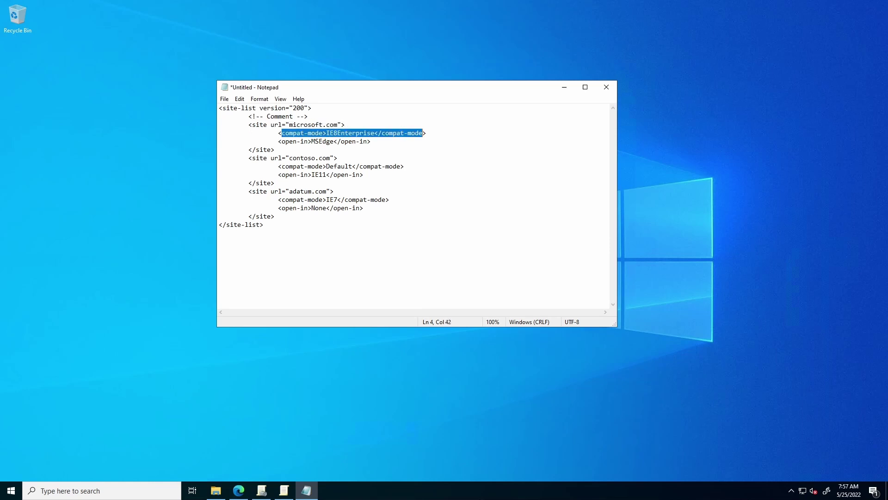
{"action": "left_click", "coordinate": [274, 149]}
{"action": "left_click_drag", "start_coordinate": [278, 141], "coordinate": [371, 142]}
{"action": "key", "text": "Down"}
{"action": "key", "text": "Down"}
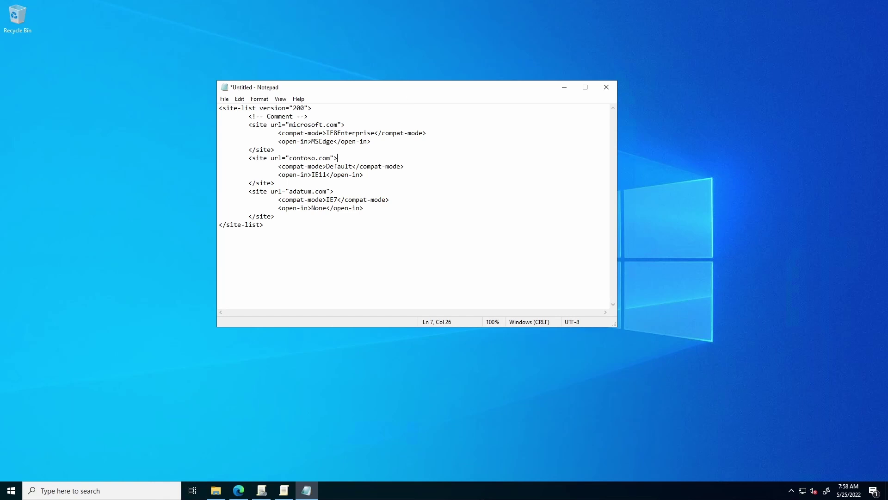
- Save the document in Documents as Sitelist.xml using the All Files type
{"action": "left_click", "coordinate": [274, 183]}
{"action": "key", "text": "ctrl+s"}
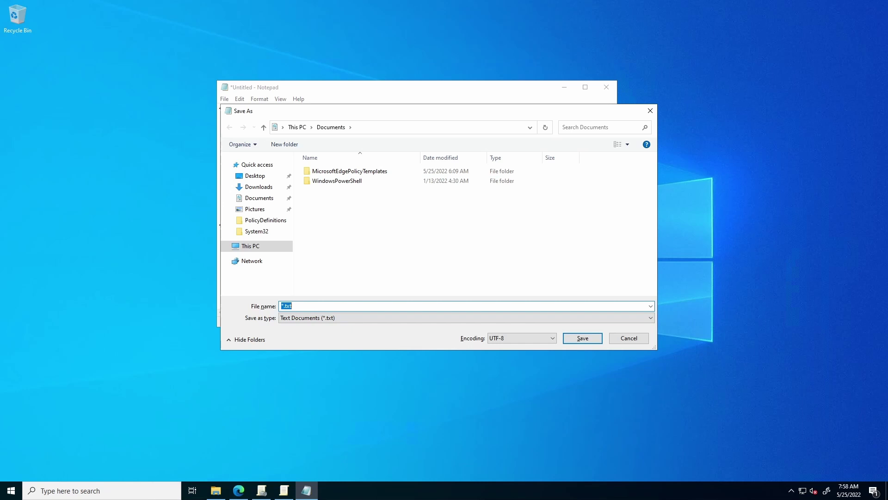
{"action": "type", "text": "Sitelist.xml"}
{"action": "left_click", "coordinate": [386, 318]}
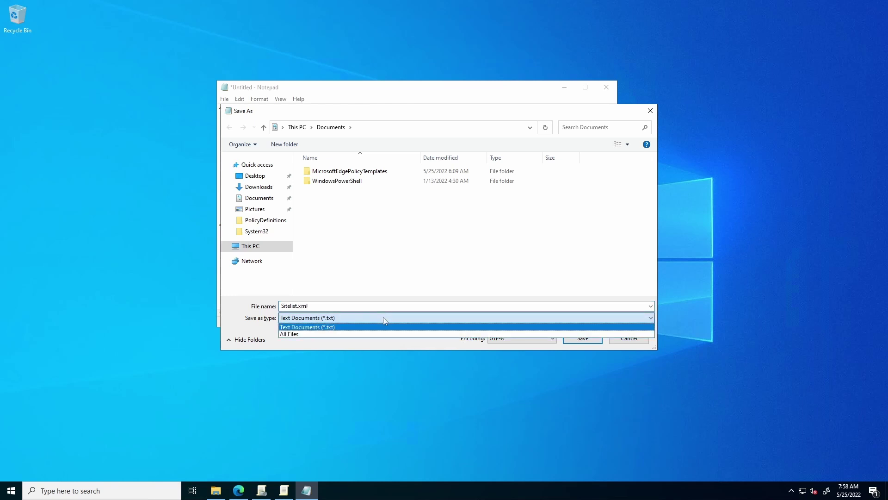
{"action": "left_click", "coordinate": [324, 333]}
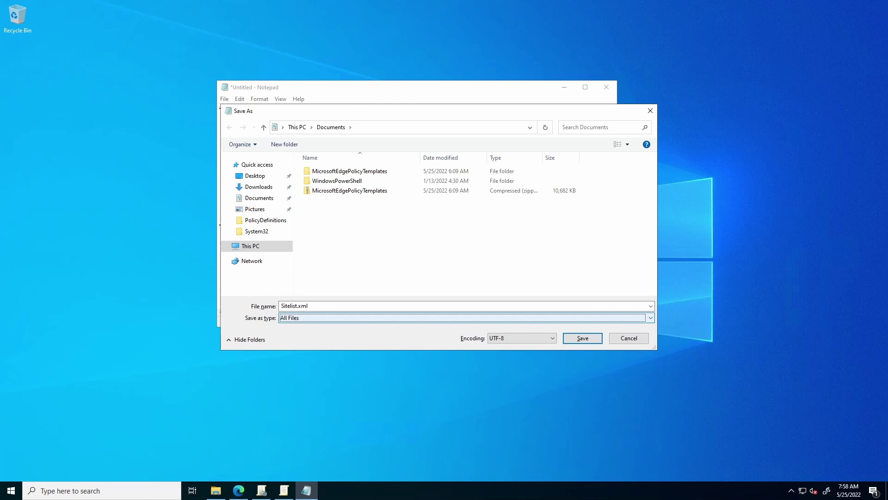
{"action": "left_click", "coordinate": [326, 305]}
{"action": "left_click", "coordinate": [326, 306]}
{"action": "key", "text": "ctrl+a"}
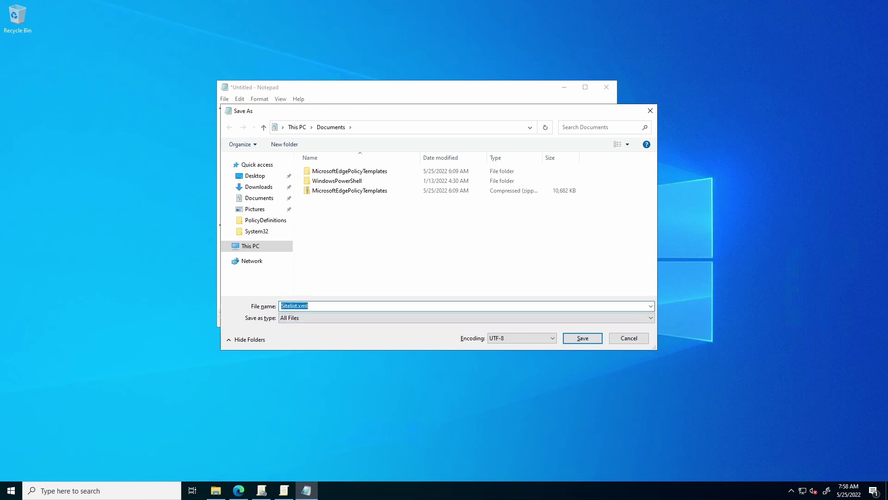
{"action": "key", "text": "End"}
{"action": "left_click", "coordinate": [570, 340]}
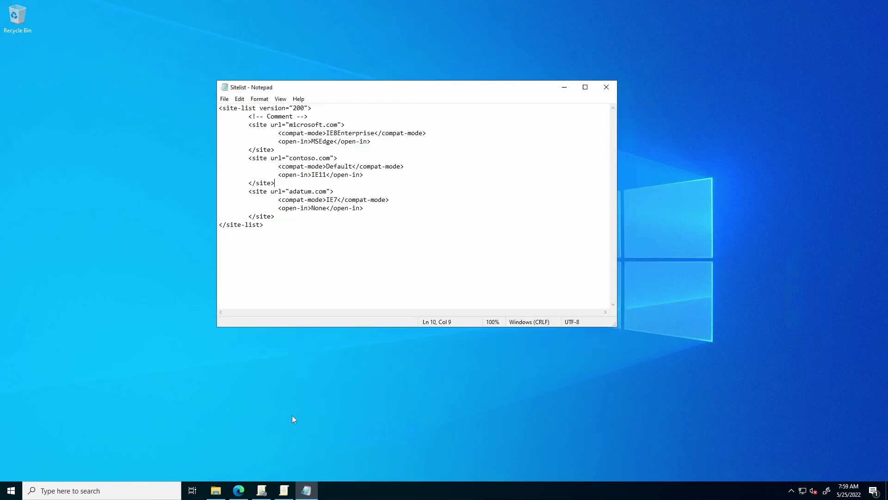
- Copy Sitelist.xml from Documents and paste it into \\PH-DC01\Shared
{"action": "middle_click", "coordinate": [218, 492]}
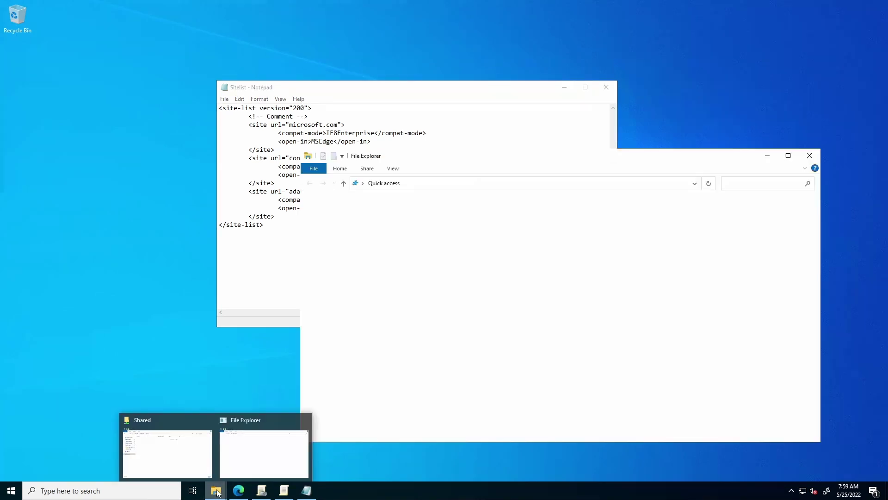
{"action": "left_click", "coordinate": [339, 240]}
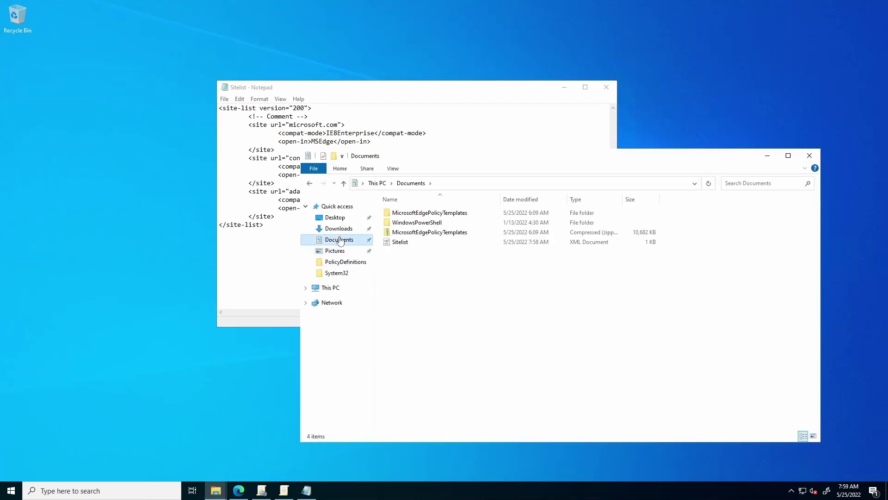
{"action": "left_click", "coordinate": [411, 243]}
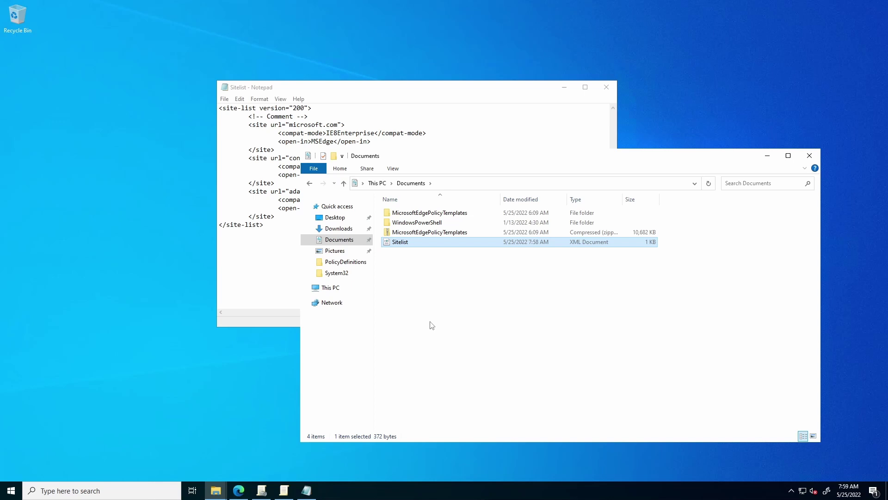
{"action": "left_click", "coordinate": [436, 320]}
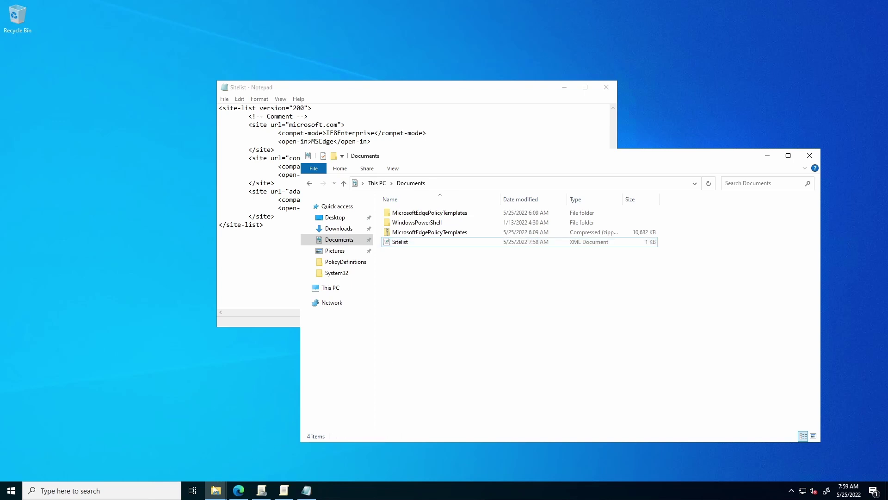
{"action": "mouse_move", "coordinate": [216, 491]}
{"action": "left_click", "coordinate": [182, 453]}
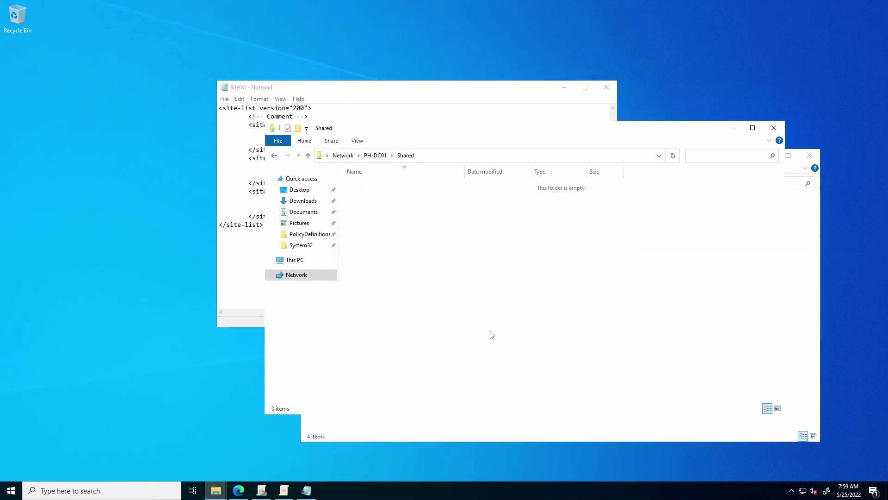
{"action": "key", "text": "ctrl+v"}
{"action": "left_click", "coordinate": [440, 247]}
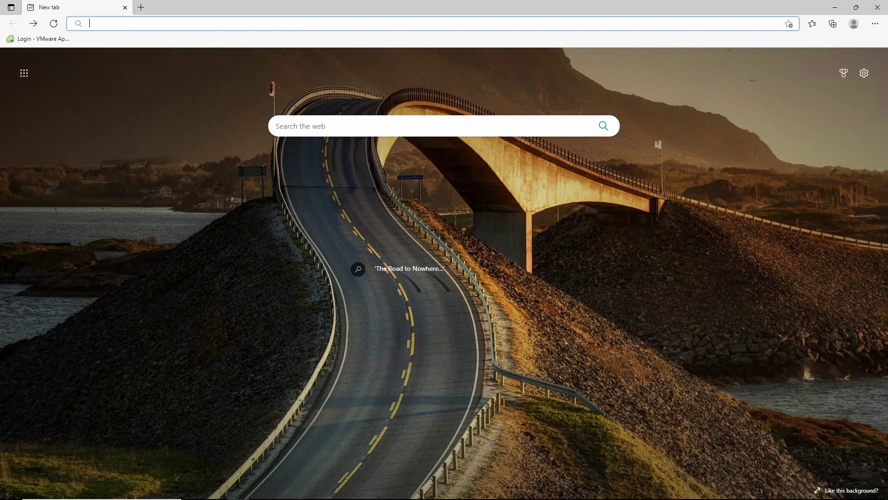
- Go to the Edge for business page at aka.ms/EdgeEnterprise
{"action": "type", "text": "https://aka.ms/EdgeEnterprise"}
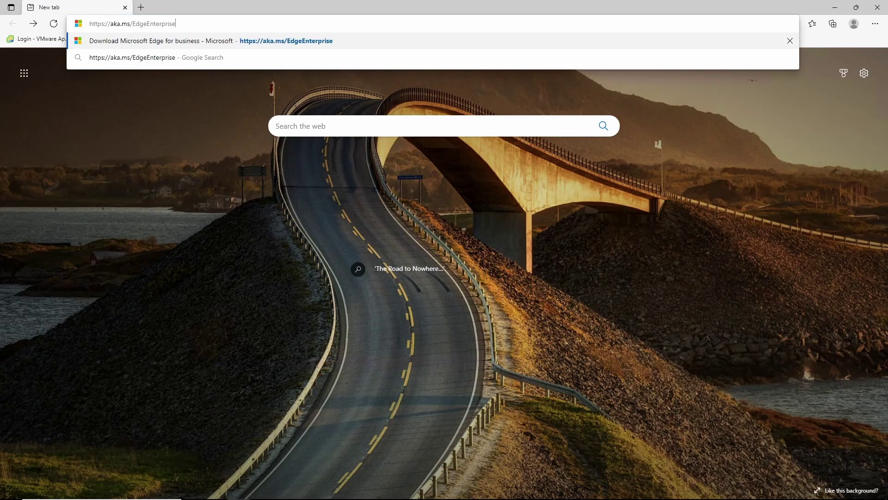
{"action": "key", "text": "Return"}
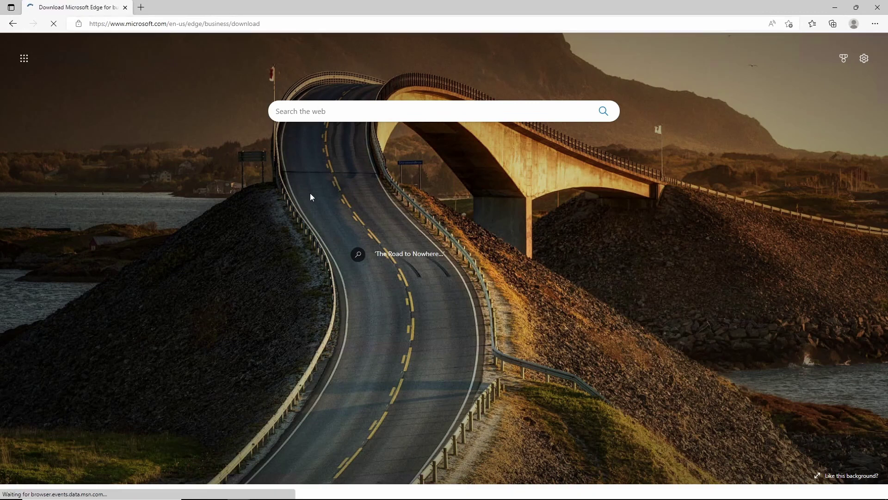
{"action": "scroll", "coordinate": [316, 203], "scroll_direction": "down", "scroll_amount": 4}
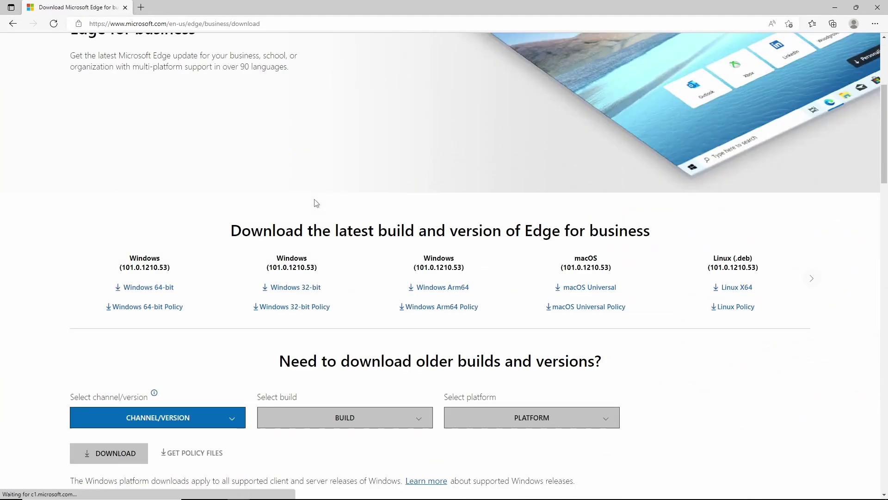
{"action": "scroll", "coordinate": [316, 203], "scroll_direction": "down", "scroll_amount": 3}
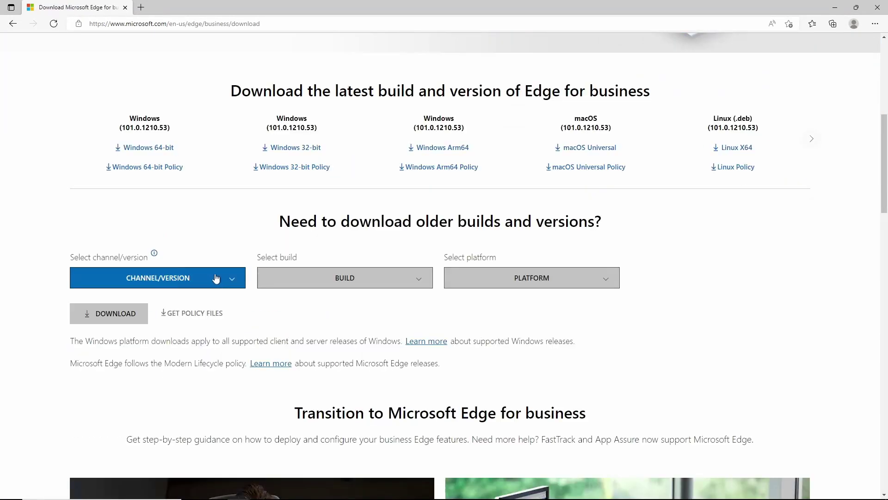
- Download policy files for Stable 101, build 101.0.1210.53, Windows 64-bit, accepting the licence
{"action": "left_click", "coordinate": [216, 279]}
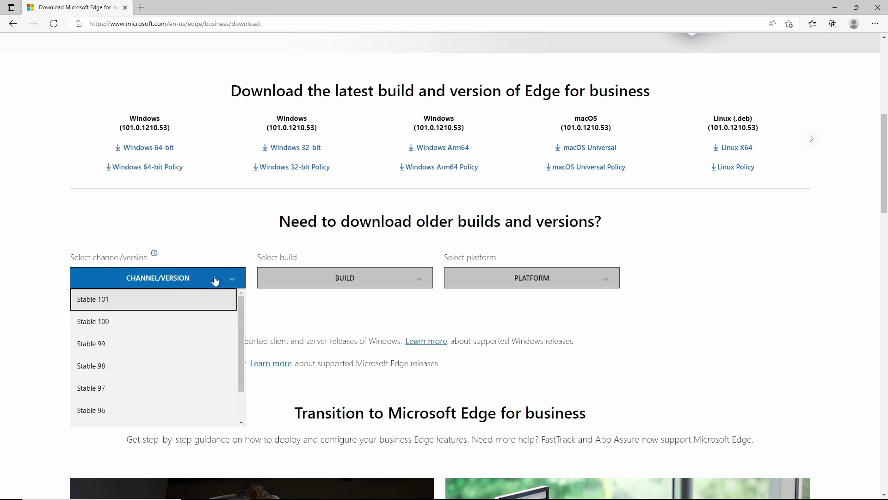
{"action": "left_click", "coordinate": [164, 307]}
{"action": "left_click", "coordinate": [369, 277]}
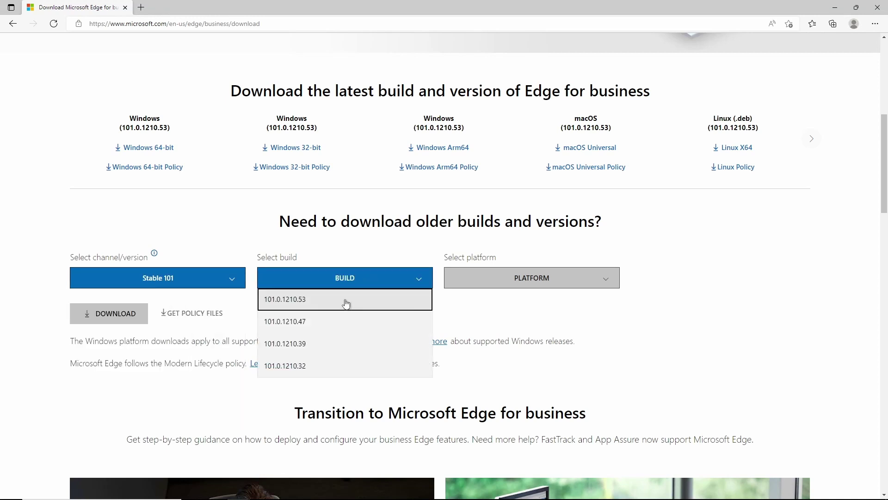
{"action": "left_click", "coordinate": [345, 304]}
{"action": "left_click", "coordinate": [512, 278]}
{"action": "left_click", "coordinate": [483, 301]}
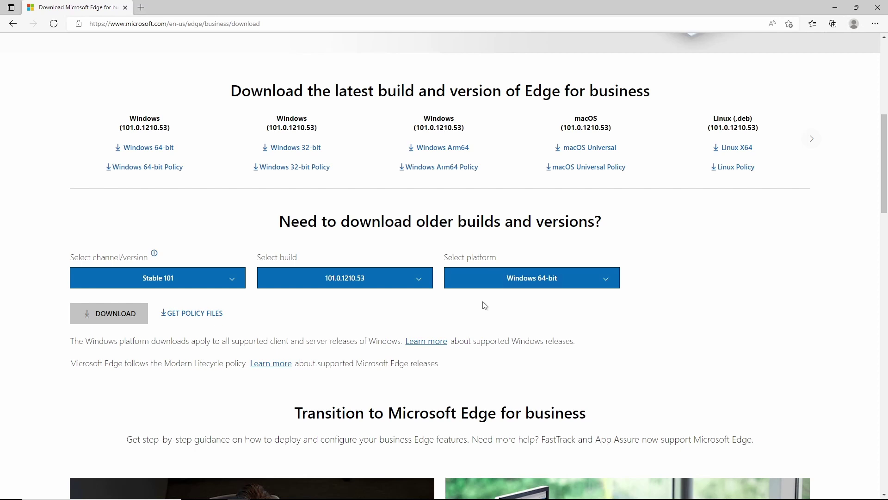
{"action": "left_click", "coordinate": [190, 315]}
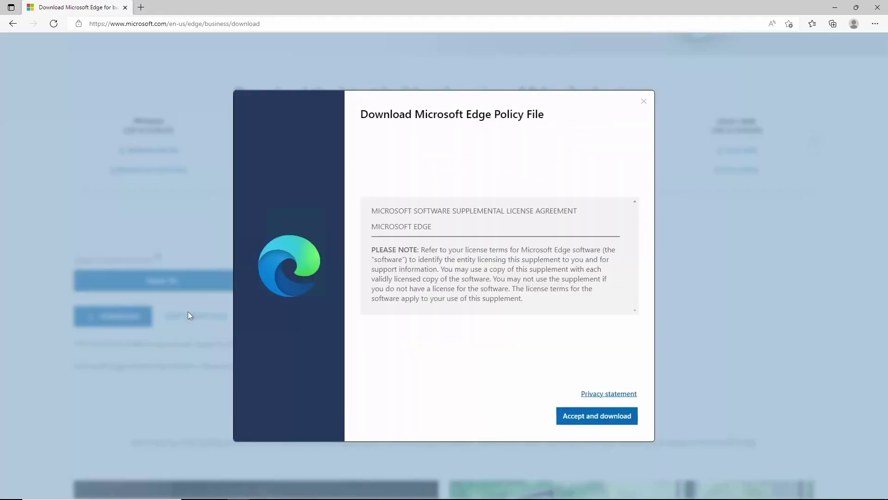
{"action": "left_click", "coordinate": [586, 415]}
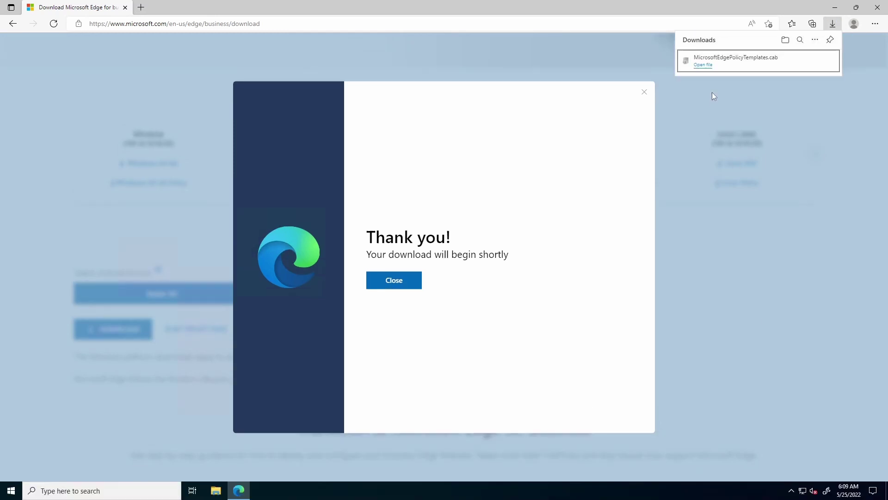
- Extract MicrosoftEdgePolicyTemplates into Documents, revealing the examples, html, mac and windows folders
{"action": "left_click", "coordinate": [703, 64]}
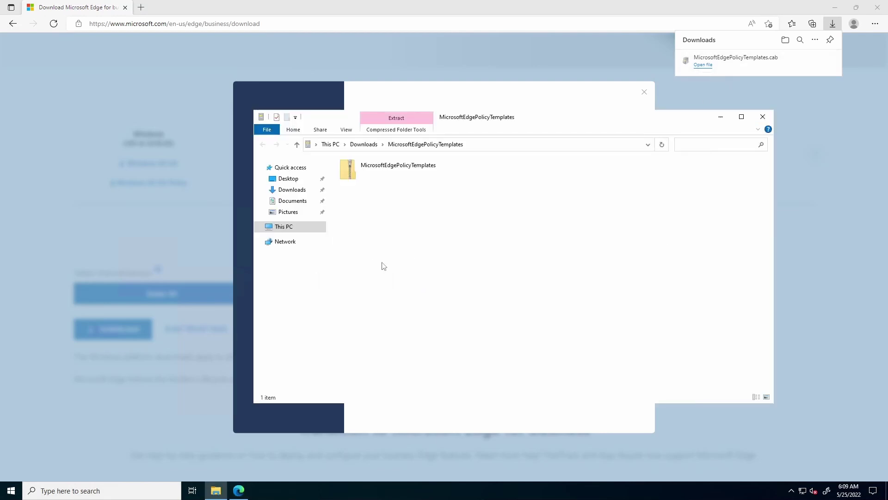
{"action": "right_click", "coordinate": [384, 168]}
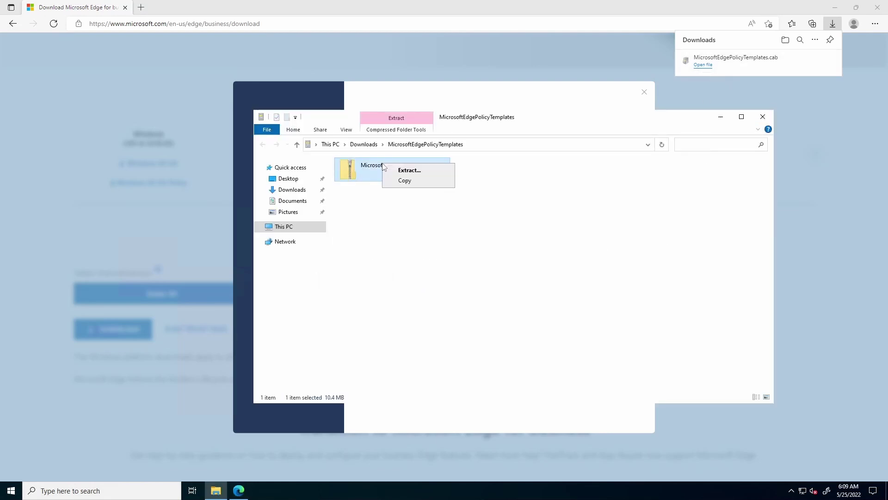
{"action": "left_click", "coordinate": [437, 170]}
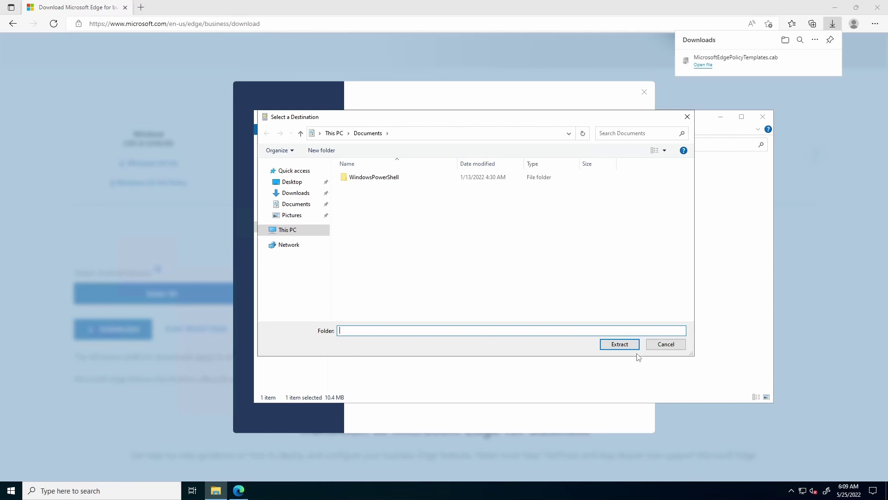
{"action": "left_click", "coordinate": [622, 344]}
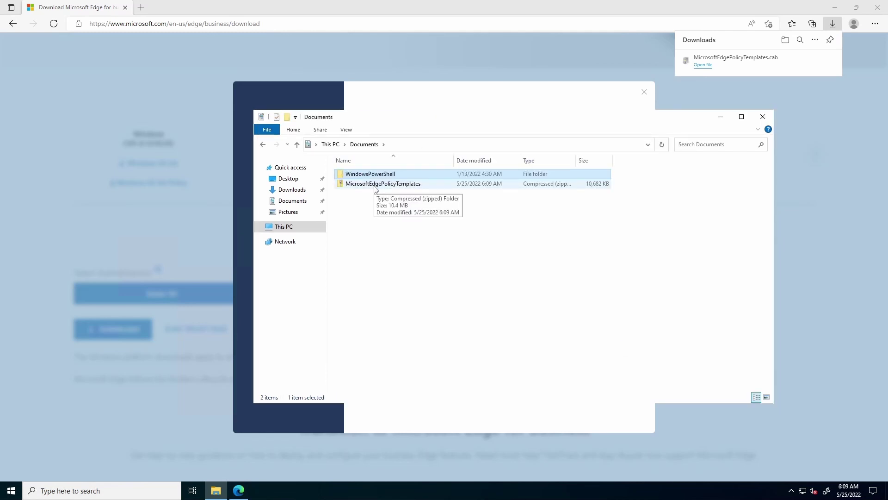
{"action": "right_click", "coordinate": [358, 186]}
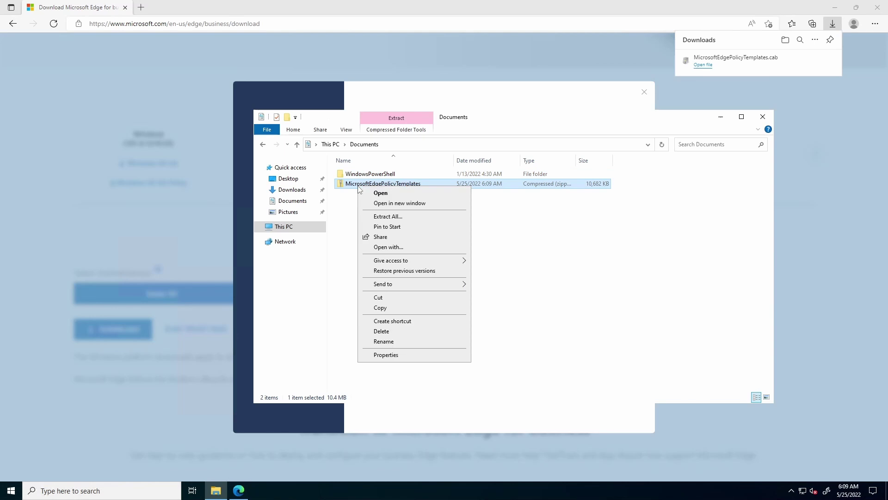
{"action": "left_click", "coordinate": [407, 217]}
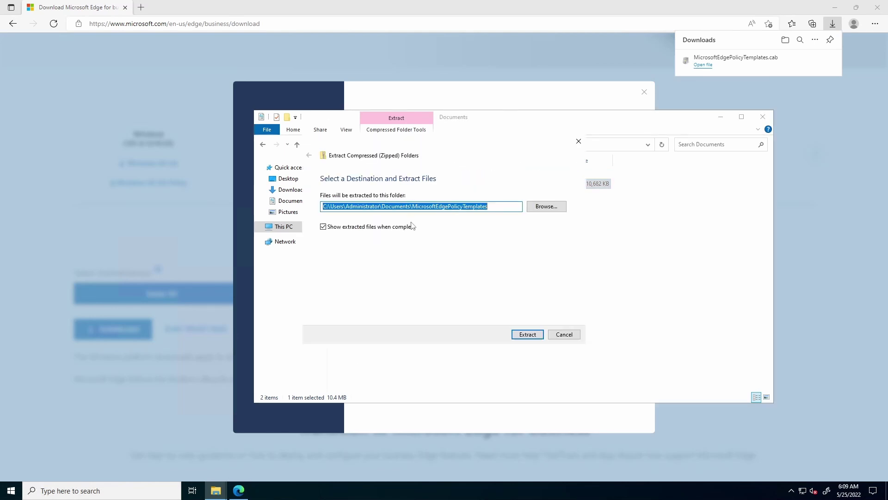
{"action": "left_click", "coordinate": [527, 338]}
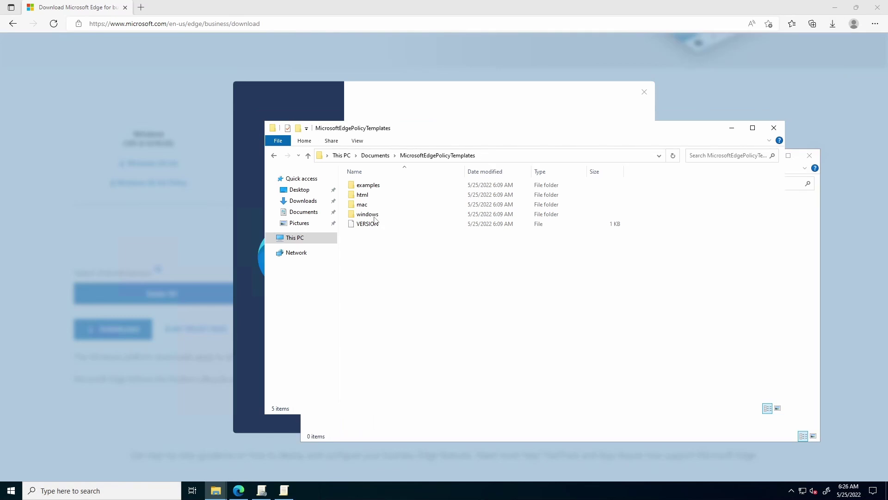
- Copy msedge.admx, msedgeupdate.admx, msedgewebview2.admx and the en-US folder from windows\admx
{"action": "double_click", "coordinate": [375, 216]}
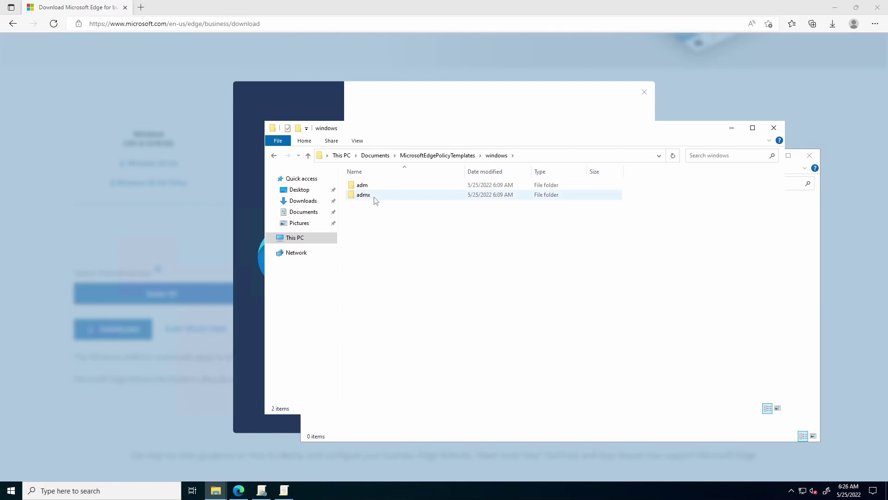
{"action": "double_click", "coordinate": [374, 196]}
{"action": "scroll", "coordinate": [686, 288], "scroll_direction": "down", "scroll_amount": 1}
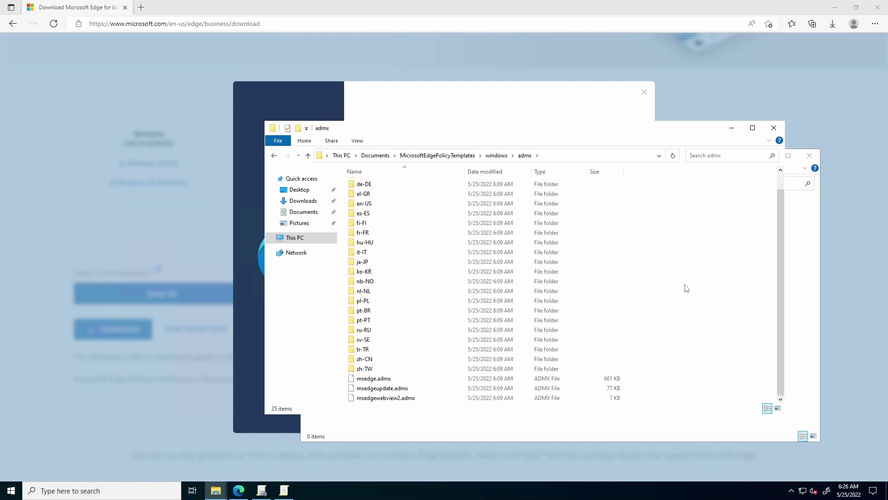
{"action": "left_click_drag", "start_coordinate": [639, 397], "coordinate": [499, 379]}
{"action": "scroll", "coordinate": [522, 300], "scroll_direction": "up", "scroll_amount": 1}
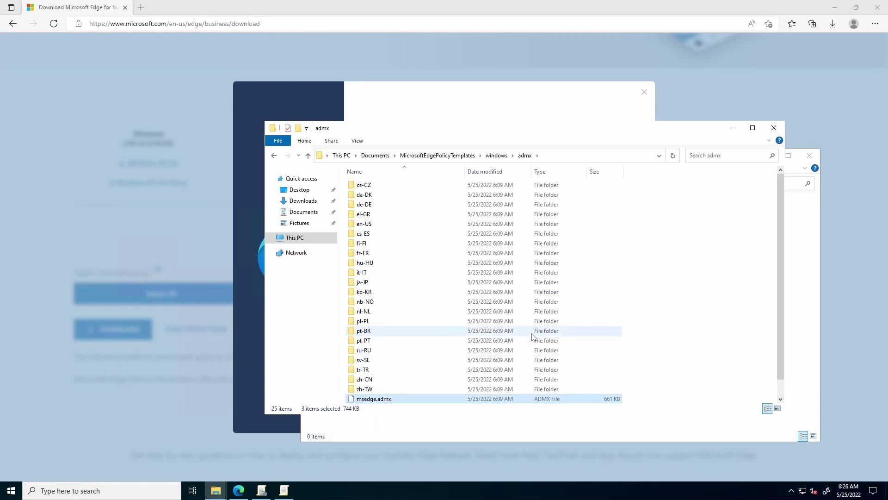
{"action": "left_click", "coordinate": [391, 225], "text": "ctrl"}
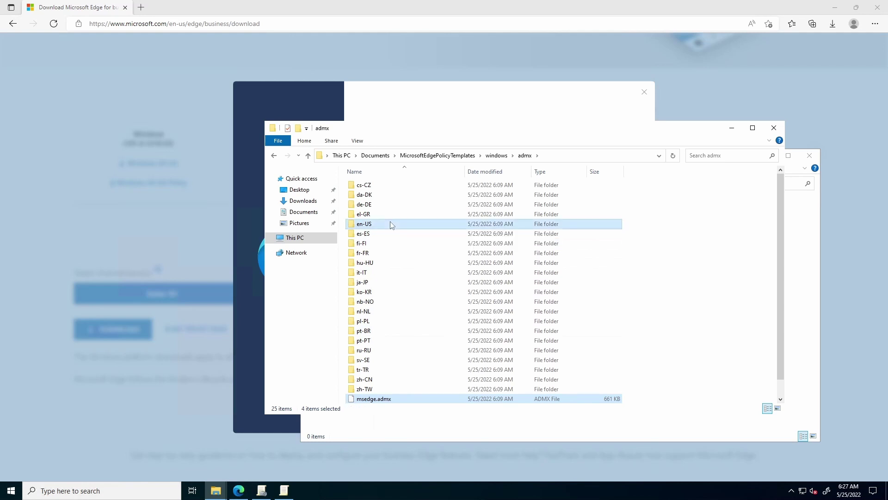
{"action": "right_click", "coordinate": [391, 225]}
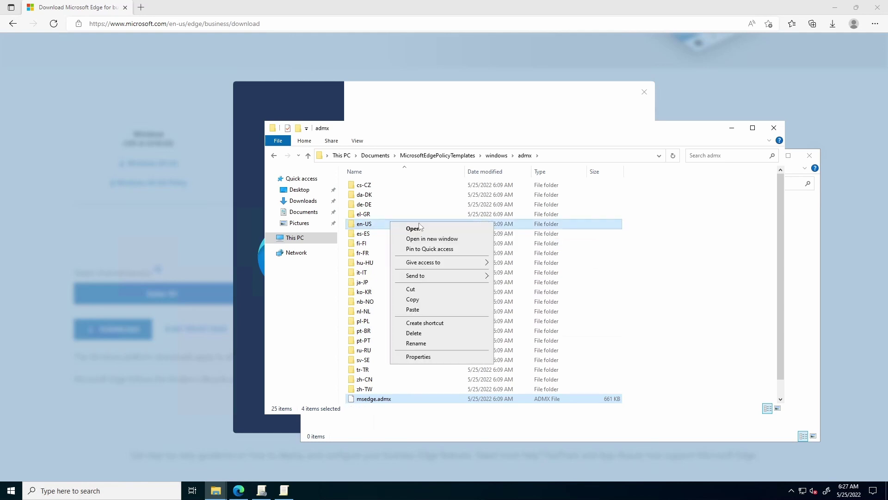
{"action": "left_click", "coordinate": [425, 302]}
{"action": "left_click", "coordinate": [793, 292]}
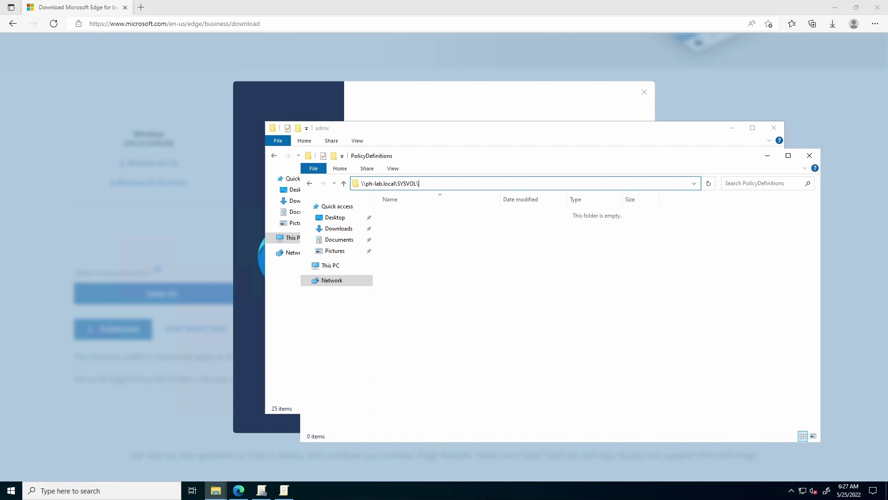
- Paste the templates into \\ph-lab.local\SYSVOL\ph-lab.local\Policies\PolicyDefinitions
{"action": "key", "text": "Return"}
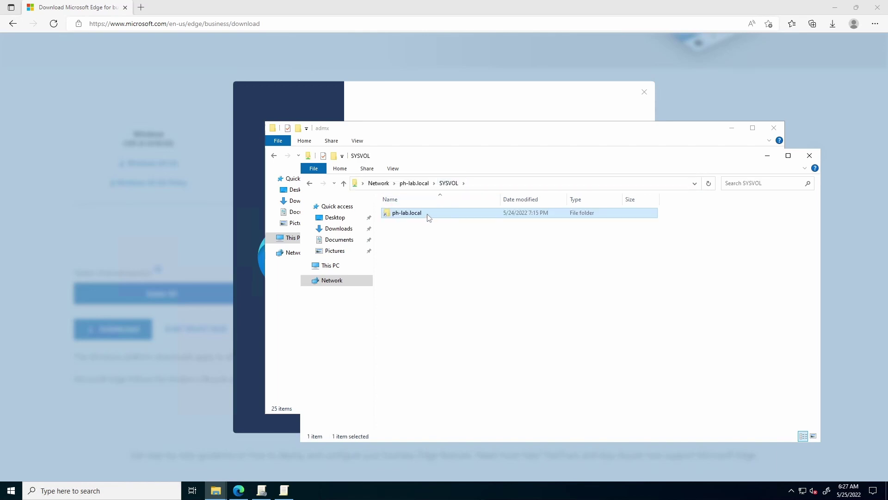
{"action": "double_click", "coordinate": [428, 216]}
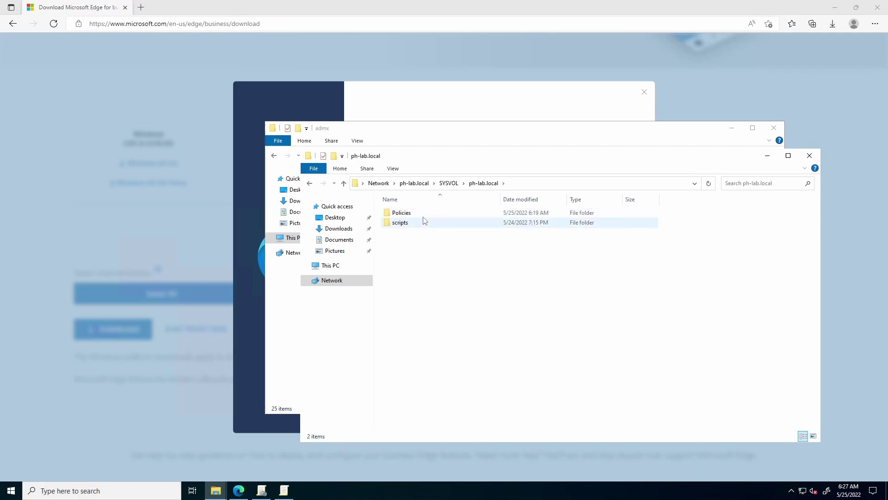
{"action": "double_click", "coordinate": [423, 215]}
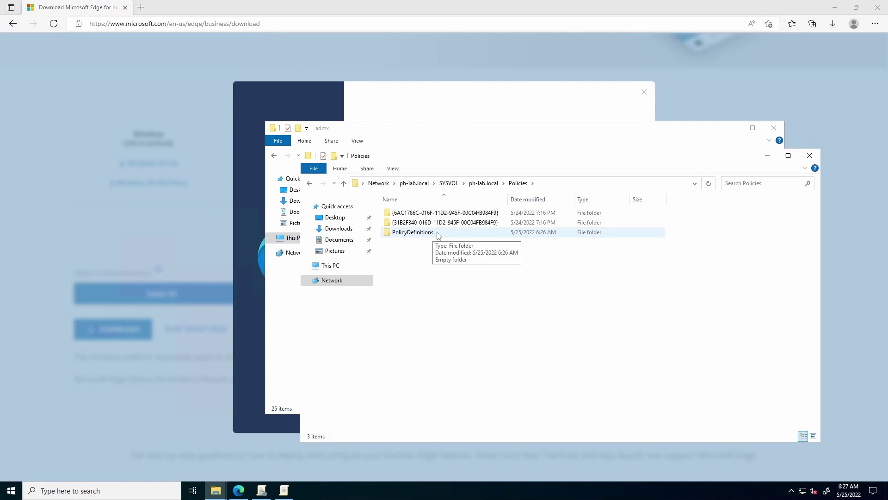
{"action": "double_click", "coordinate": [437, 233]}
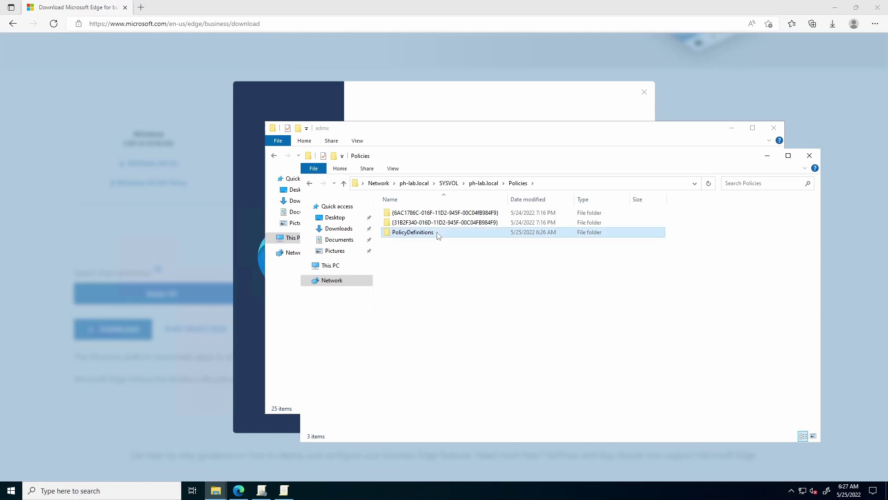
{"action": "key", "text": "ctrl+v"}
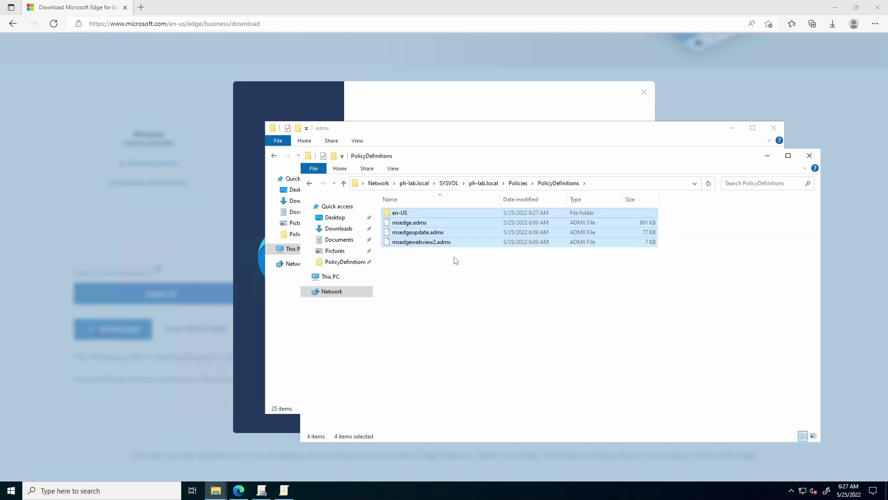
{"action": "left_click", "coordinate": [520, 317]}
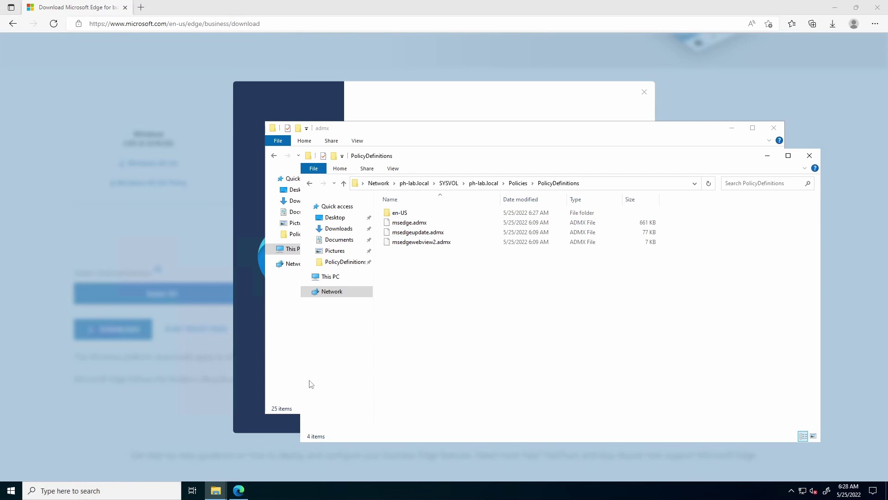
{"action": "left_click", "coordinate": [11, 490]}
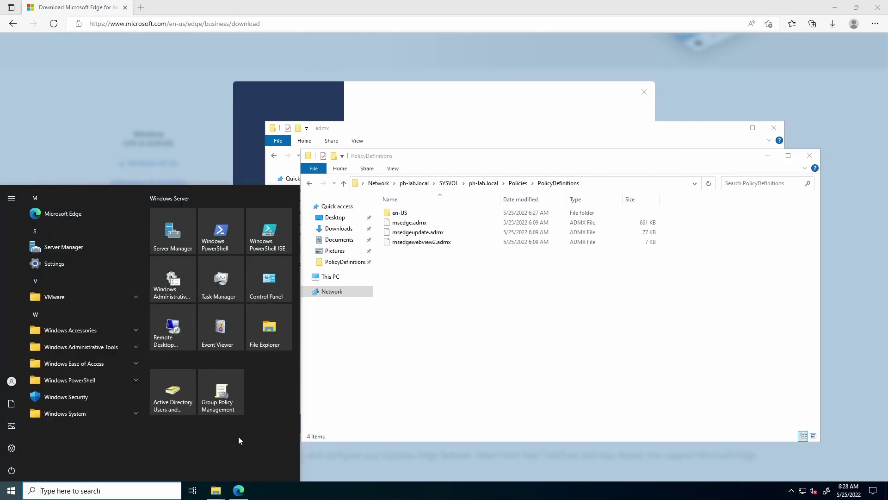
- Launch Group Policy Management and expand the ph-lab.local domain down to PH Computers
{"action": "left_click", "coordinate": [229, 391]}
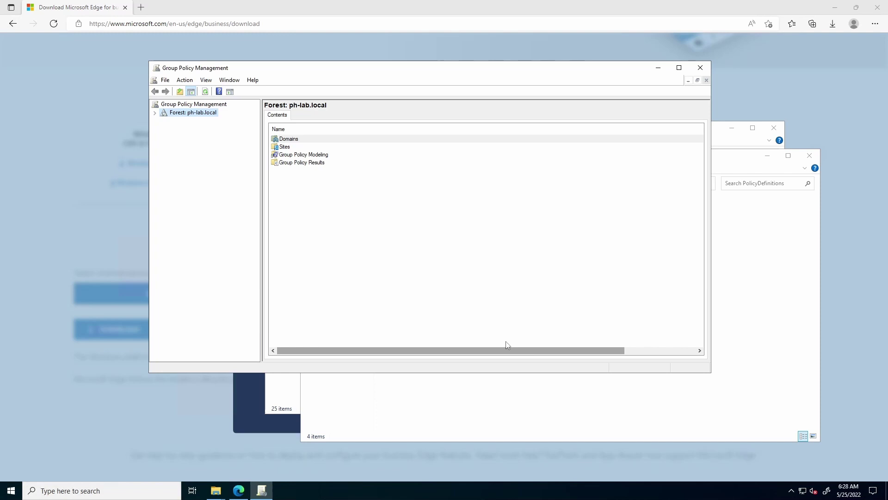
{"action": "left_click", "coordinate": [155, 114]}
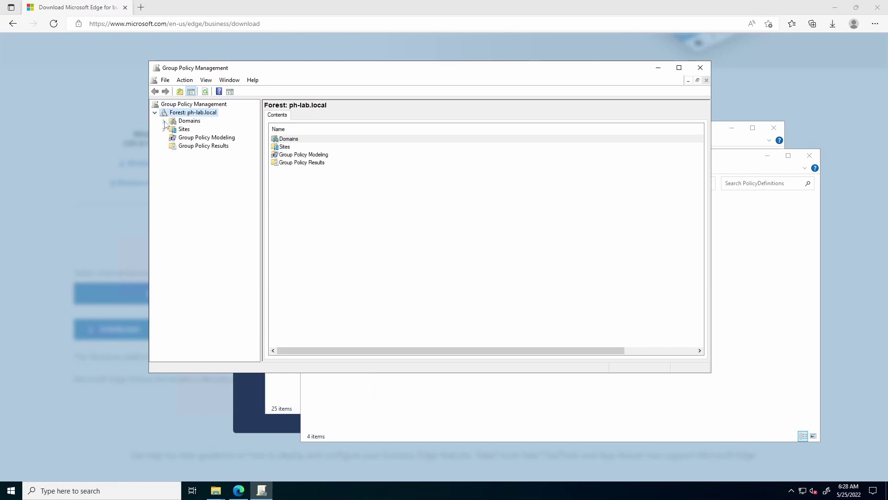
{"action": "left_click", "coordinate": [164, 121]}
{"action": "left_click", "coordinate": [173, 130]}
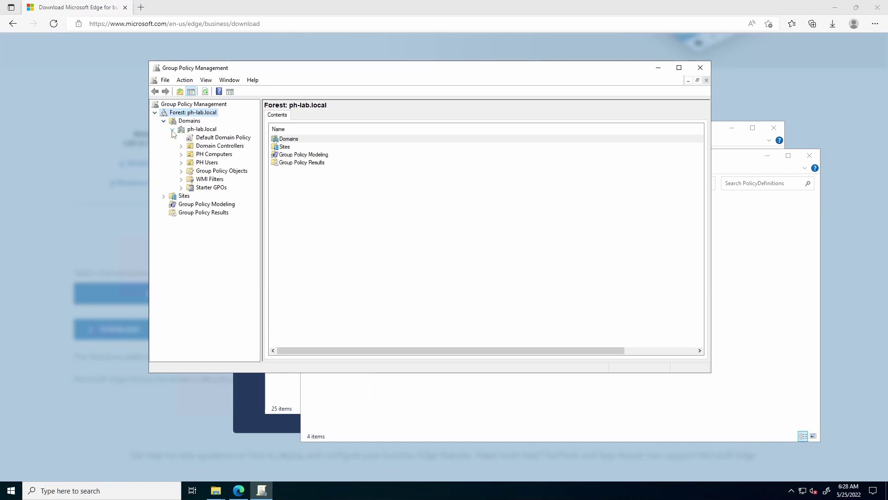
{"action": "left_click", "coordinate": [208, 155]}
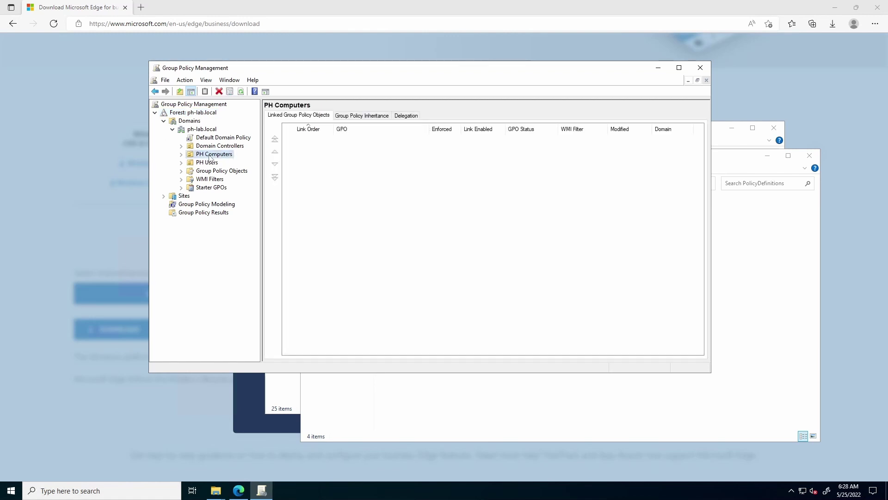
- Create a GPO named 'MS Edge IE Mode' linked to PH Computers
{"action": "right_click", "coordinate": [209, 156]}
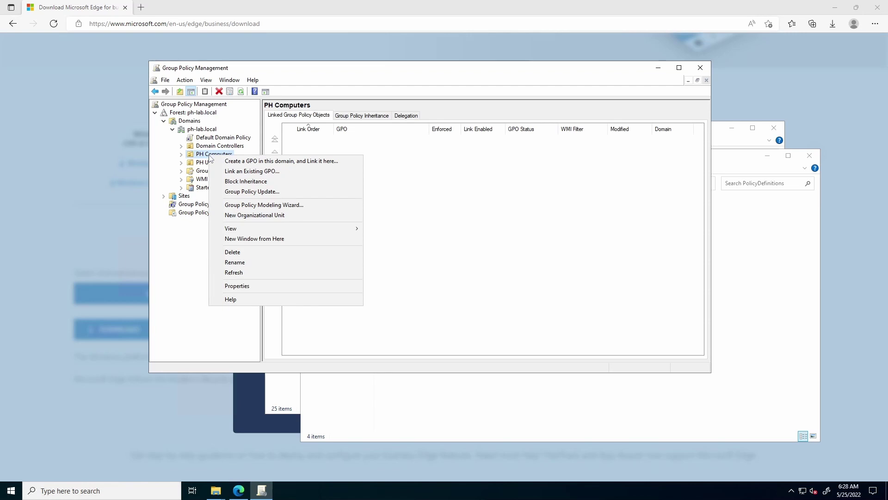
{"action": "left_click", "coordinate": [326, 164]}
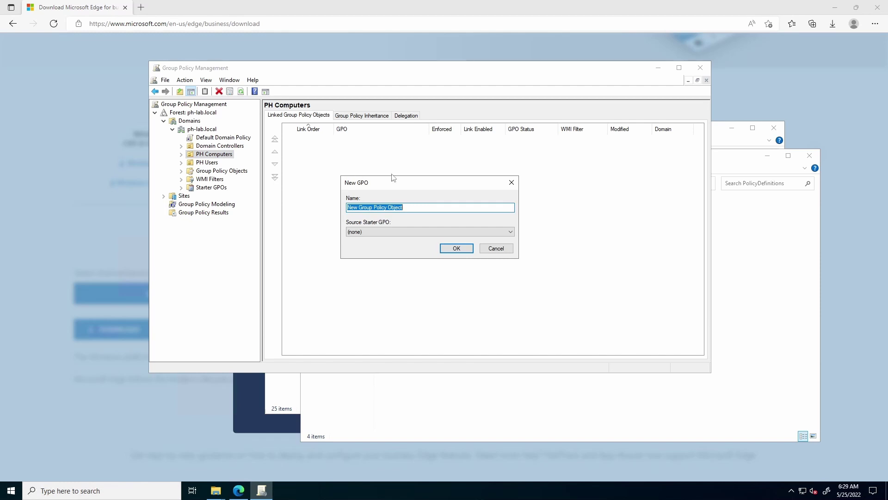
{"action": "type", "text": "MS Edge IE Mode"}
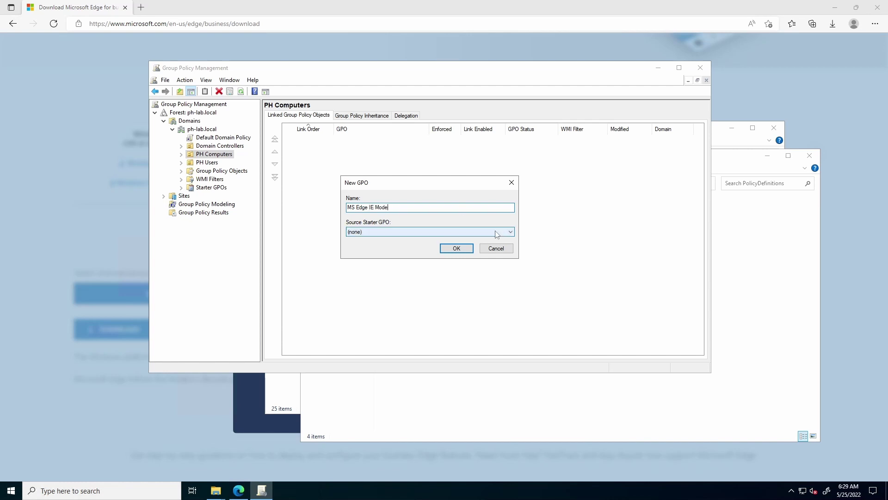
{"action": "left_click", "coordinate": [456, 249]}
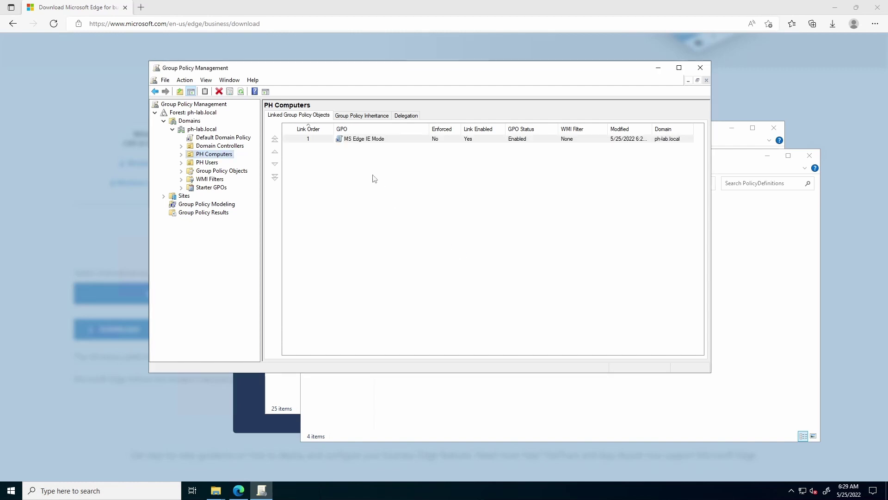
- Edit the MS Edge IE Mode GPO and open Computer Configuration > Policies > Administrative Templates > Microsoft Edge
{"action": "right_click", "coordinate": [362, 141]}
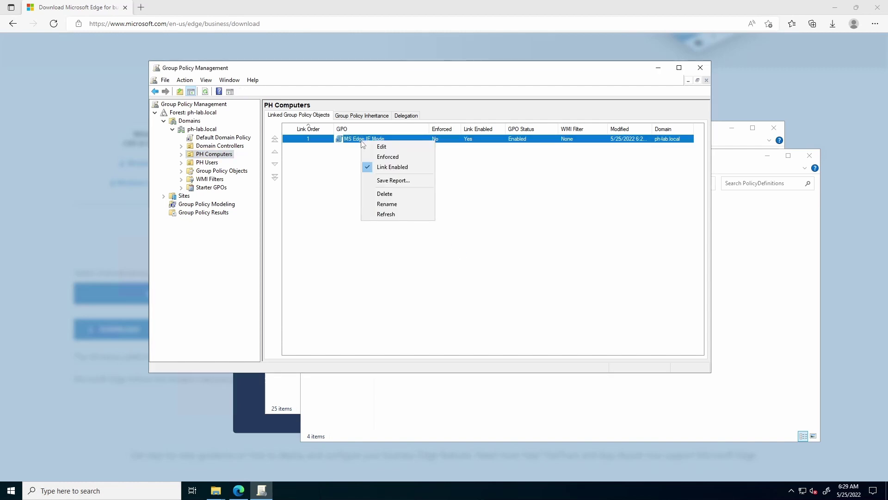
{"action": "left_click", "coordinate": [393, 146]}
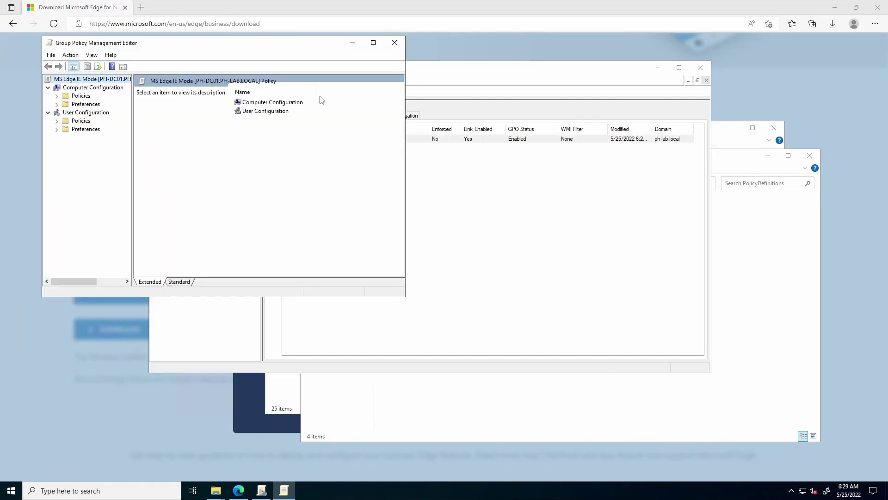
{"action": "left_click_drag", "start_coordinate": [209, 44], "coordinate": [562, 97]}
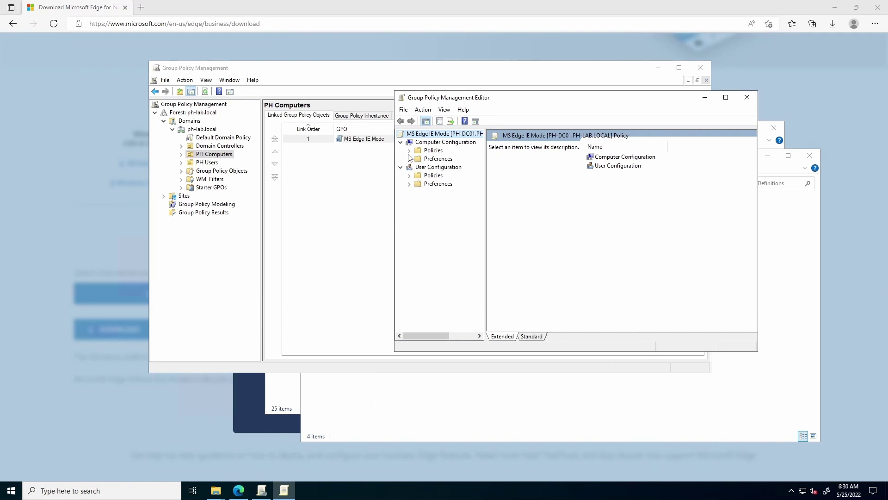
{"action": "left_click", "coordinate": [410, 151]}
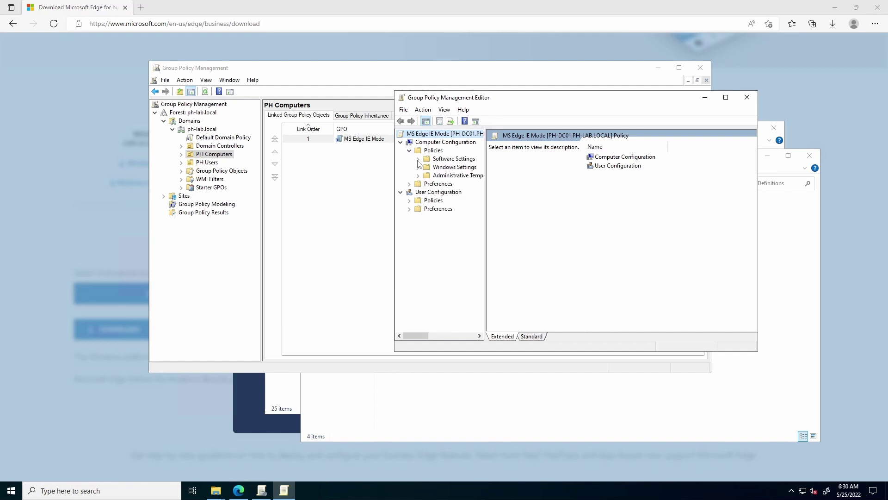
{"action": "left_click", "coordinate": [419, 176]}
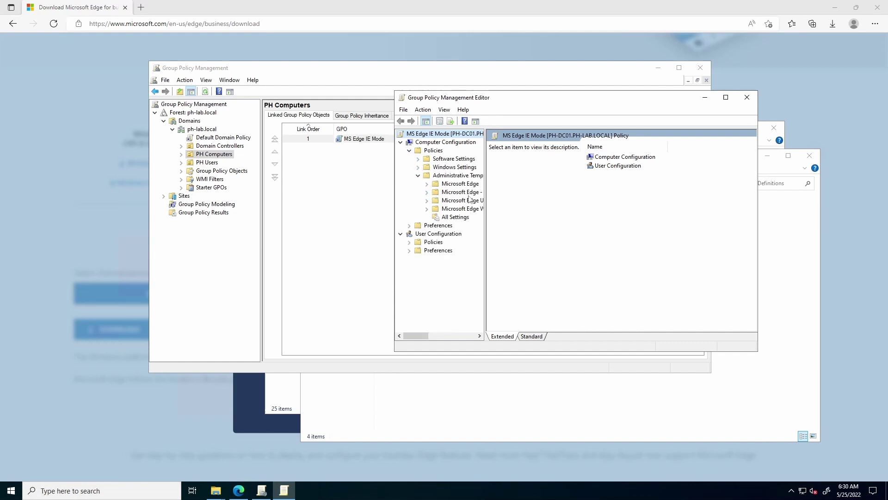
{"action": "left_click_drag", "start_coordinate": [486, 192], "coordinate": [532, 190]}
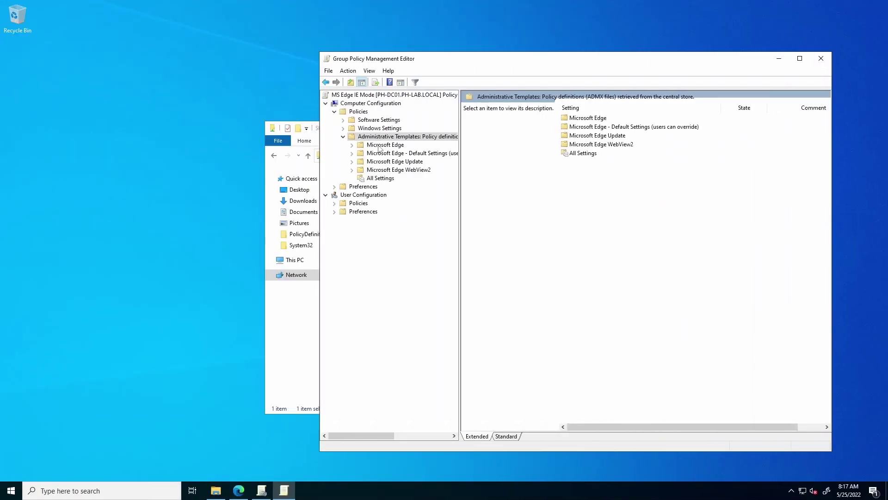
{"action": "left_click", "coordinate": [119, 146]}
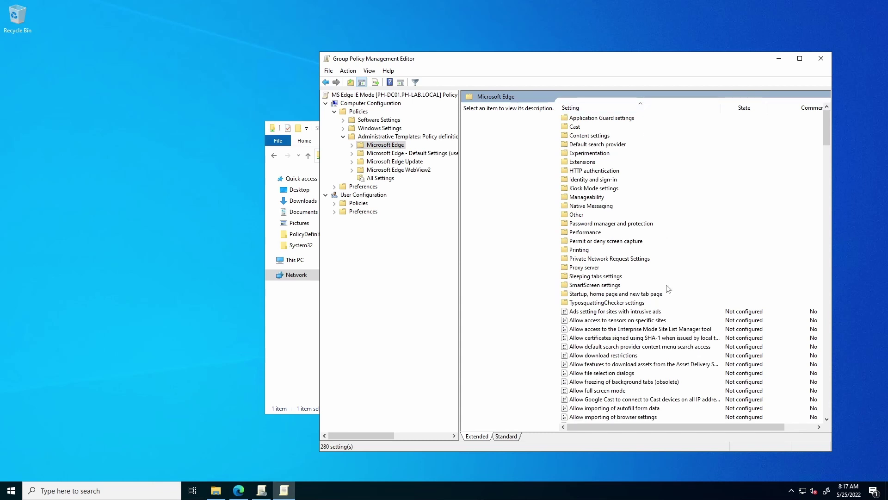
- Set Configure the Enterprise Mode Site List to Enabled with path \\PH-DC01\Shared\Sitelist.xml and apply
{"action": "left_click", "coordinate": [662, 349]}
{"action": "scroll", "coordinate": [664, 353], "scroll_direction": "down", "scroll_amount": 9}
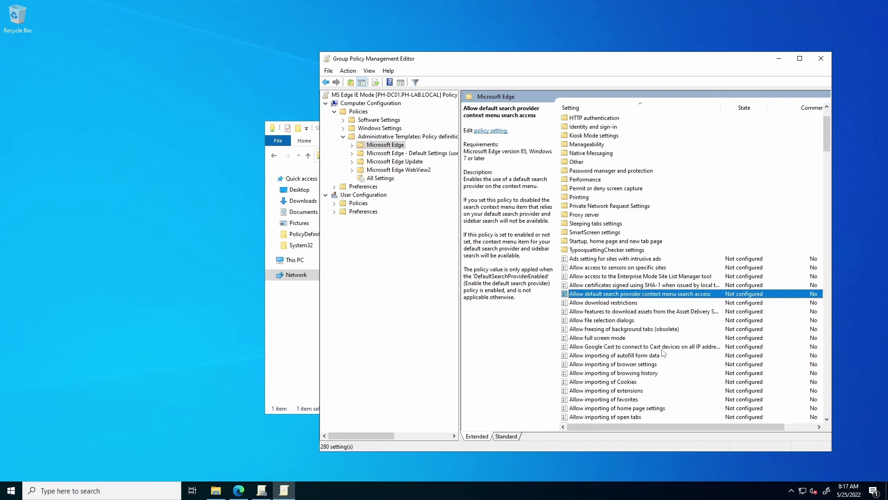
{"action": "scroll", "coordinate": [664, 353], "scroll_direction": "down", "scroll_amount": 15}
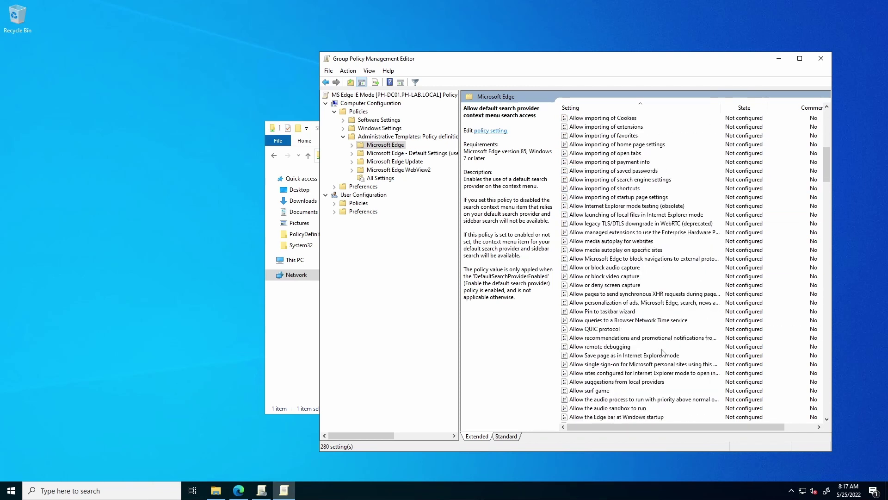
{"action": "scroll", "coordinate": [662, 352], "scroll_direction": "down", "scroll_amount": 4}
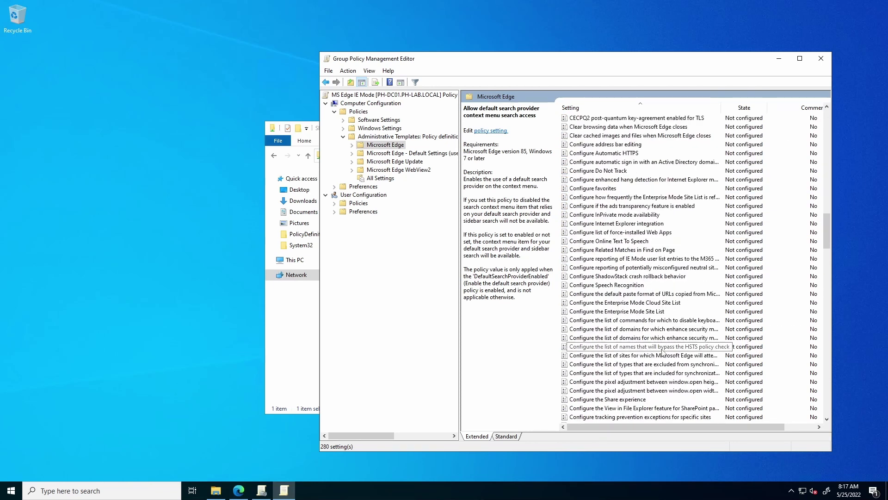
{"action": "left_click", "coordinate": [647, 312]}
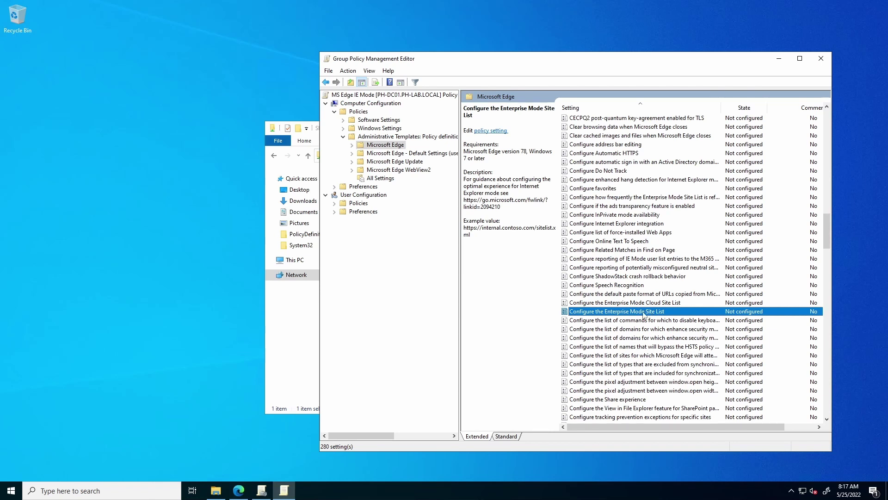
{"action": "double_click", "coordinate": [644, 312]}
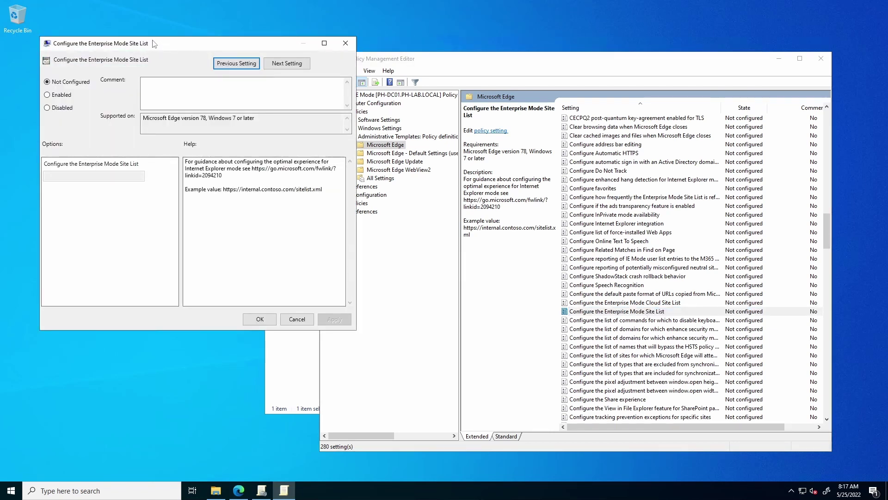
{"action": "left_click_drag", "start_coordinate": [154, 44], "coordinate": [542, 73]}
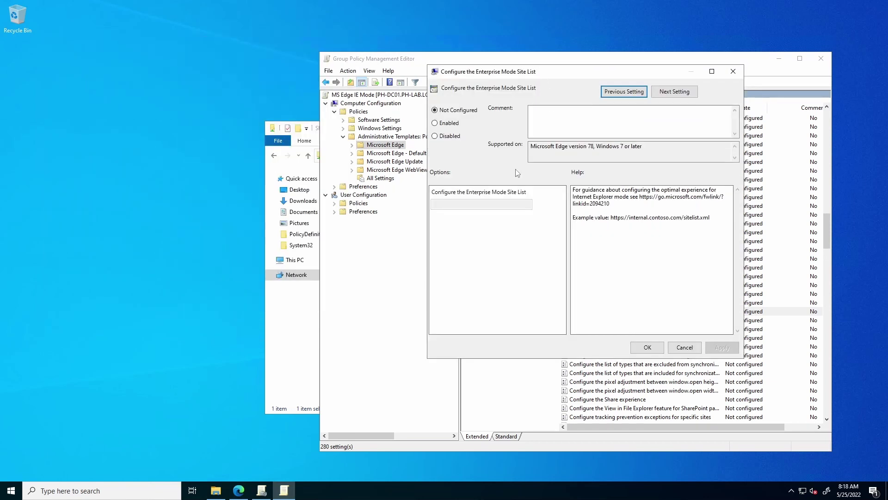
{"action": "left_click", "coordinate": [456, 126]}
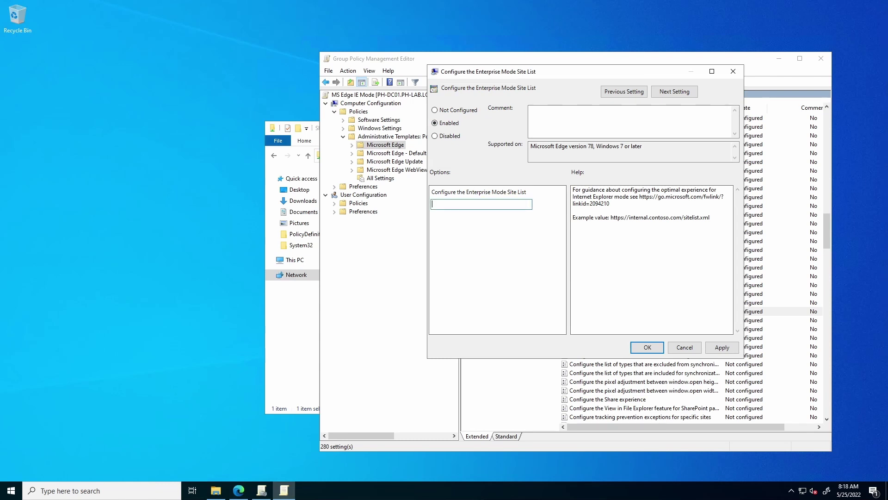
{"action": "type", "text": "\\\\PH-DC01\\Shared\\Sitelist.xml"}
{"action": "left_click", "coordinate": [722, 347]}
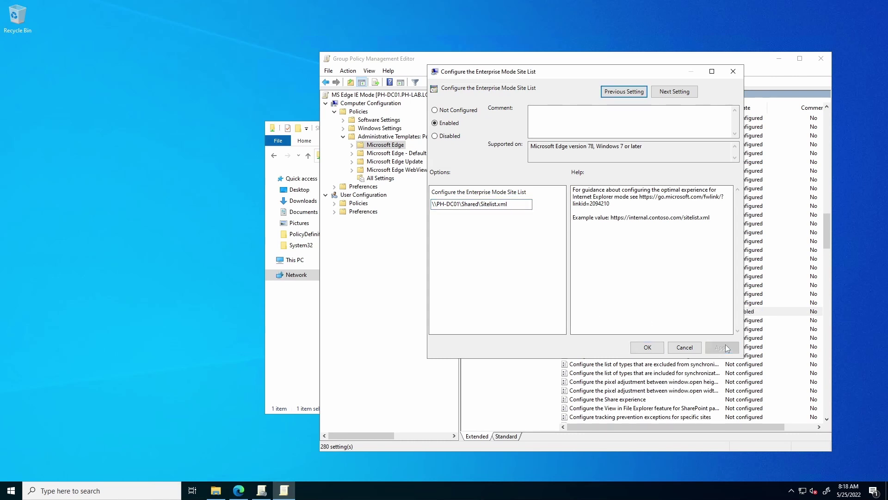
{"action": "left_click", "coordinate": [647, 347]}
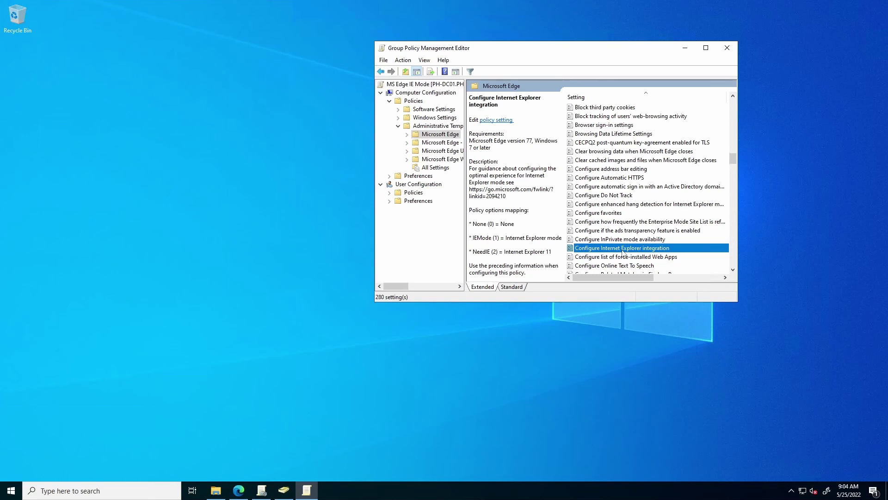
- Enable the Configure Internet Explorer integration policy set to Internet Explorer mode
{"action": "double_click", "coordinate": [623, 248]}
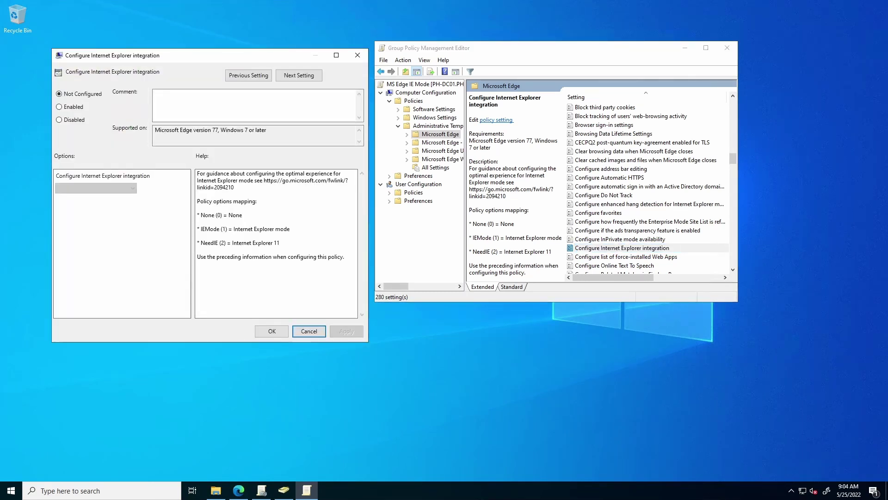
{"action": "left_click", "coordinate": [71, 107]}
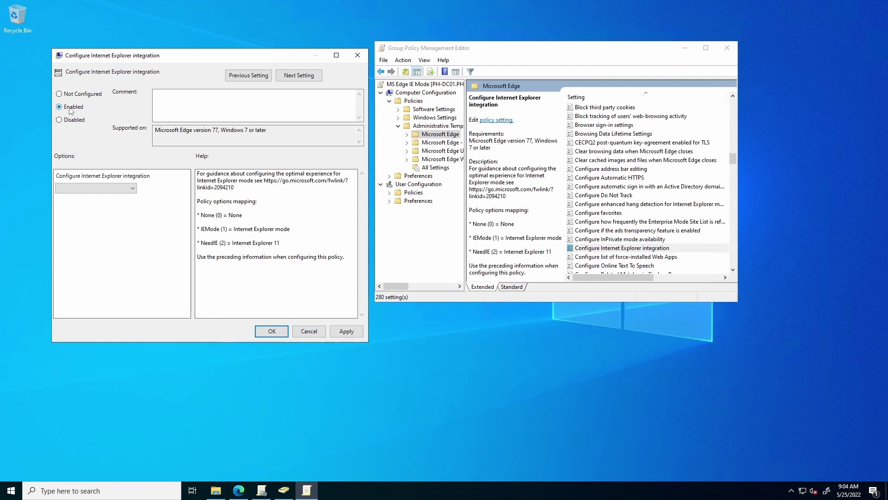
{"action": "left_click", "coordinate": [119, 188]}
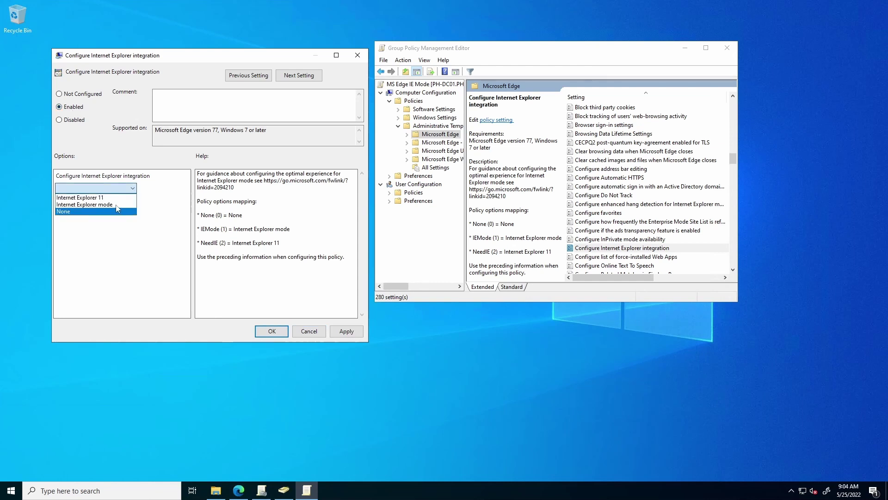
{"action": "left_click", "coordinate": [118, 205]}
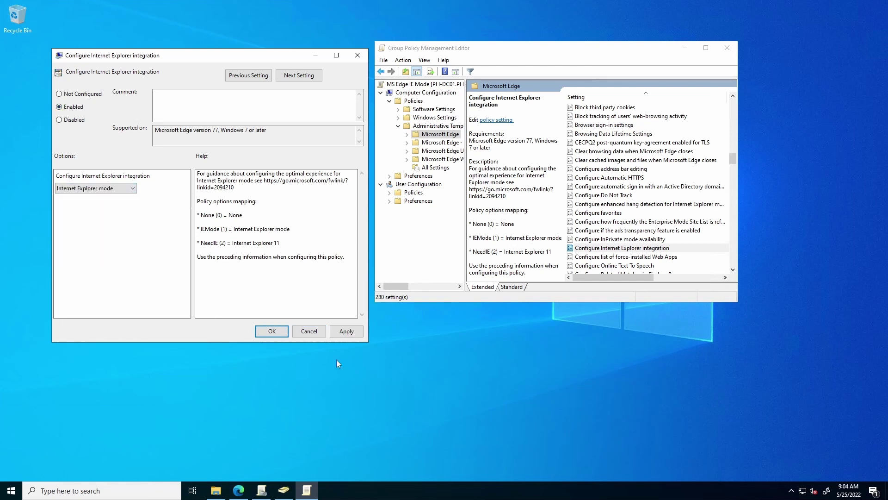
{"action": "left_click", "coordinate": [346, 331]}
{"action": "left_click", "coordinate": [277, 332]}
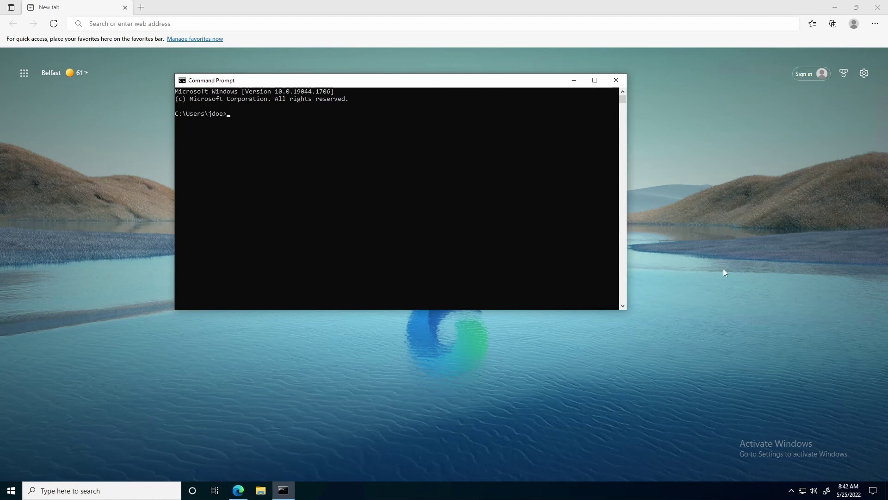
- Run gpupdate /force in Command Prompt to refresh computer and user policy
{"action": "left_click", "coordinate": [483, 129]}
{"action": "key", "text": "Escape"}
{"action": "type", "text": "gpupdate /force"}
{"action": "key", "text": "Return"}
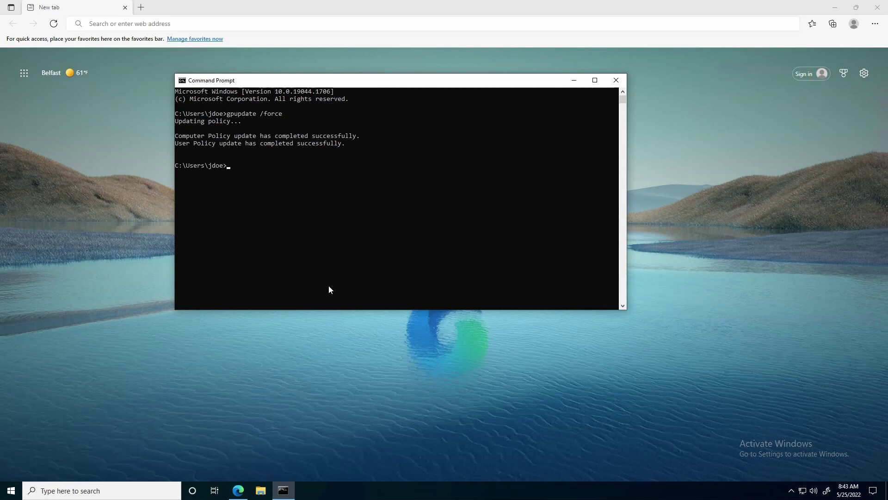
- Restart the client computer from the Start menu
{"action": "left_click", "coordinate": [17, 493]}
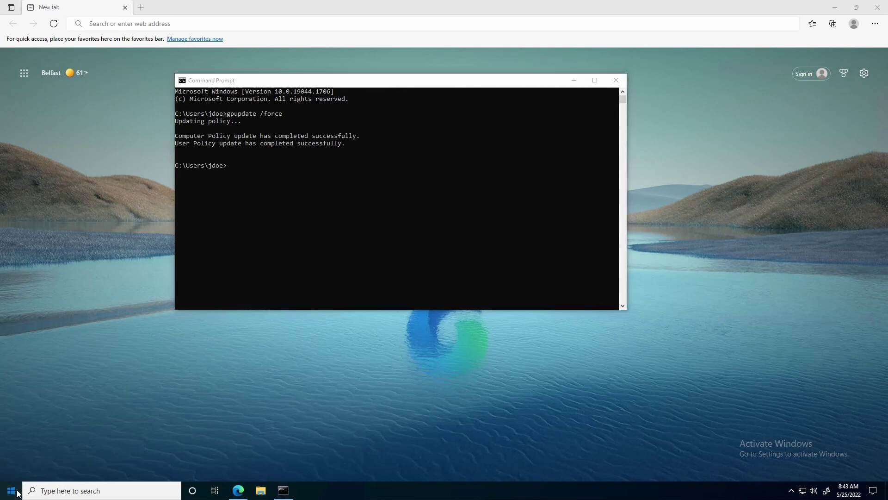
{"action": "left_click", "coordinate": [12, 470]}
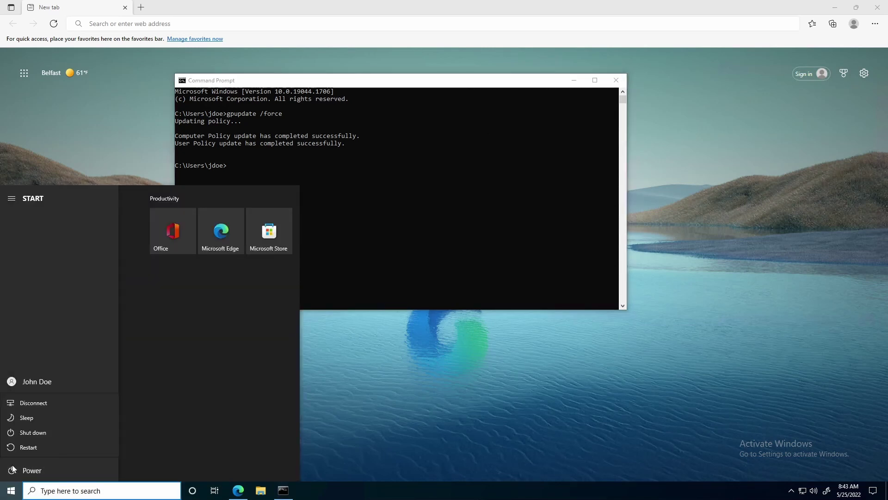
{"action": "left_click", "coordinate": [22, 448]}
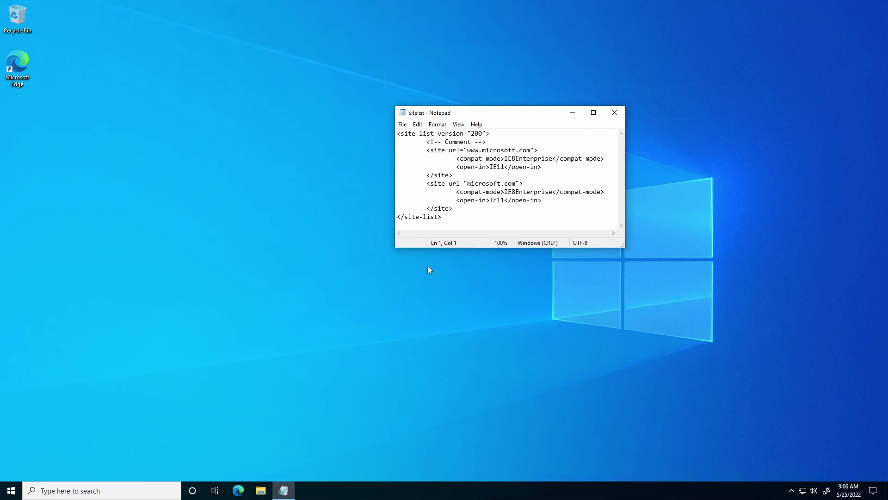
{"action": "key", "text": "ctrl+End"}
{"action": "left_click_drag", "start_coordinate": [442, 217], "coordinate": [392, 134]}
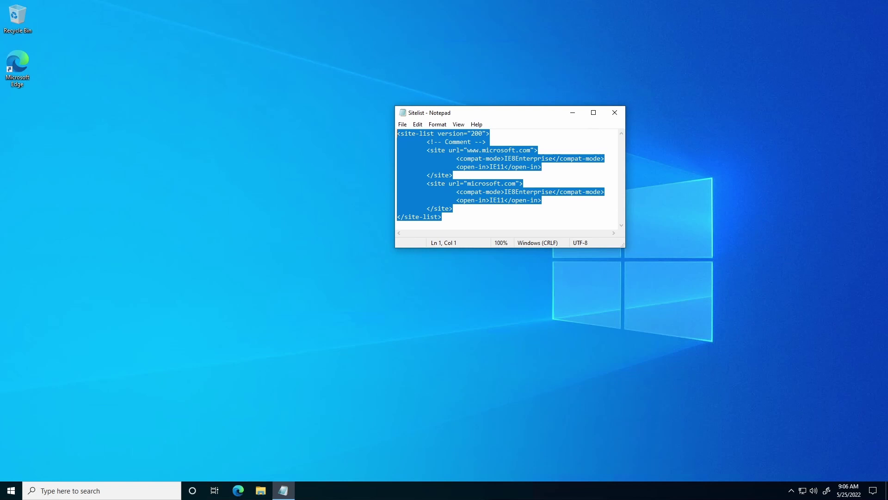
{"action": "key", "text": "ctrl+End"}
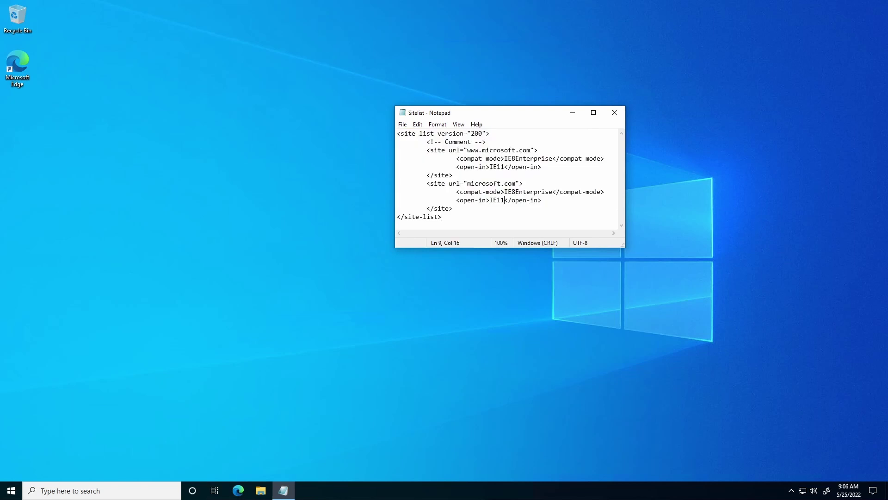
{"action": "left_click_drag", "start_coordinate": [505, 199], "coordinate": [486, 200]}
{"action": "left_click", "coordinate": [492, 200]}
{"action": "left_click", "coordinate": [266, 198]}
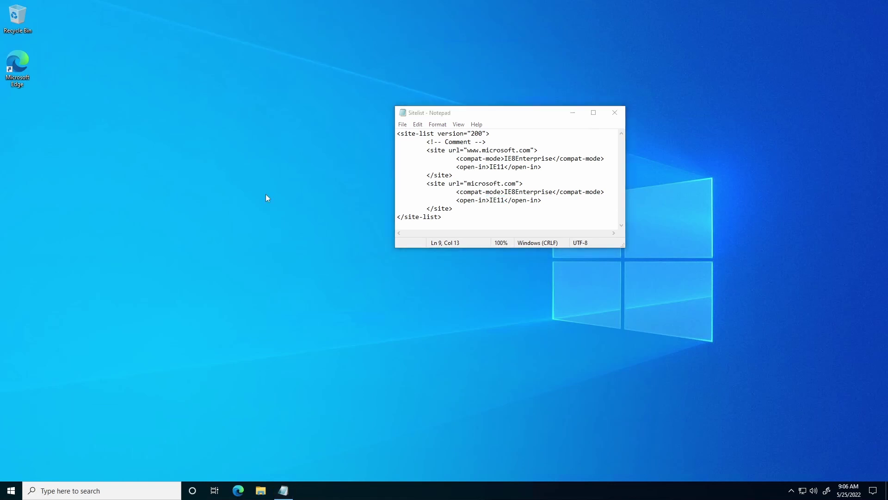
{"action": "double_click", "coordinate": [21, 66]}
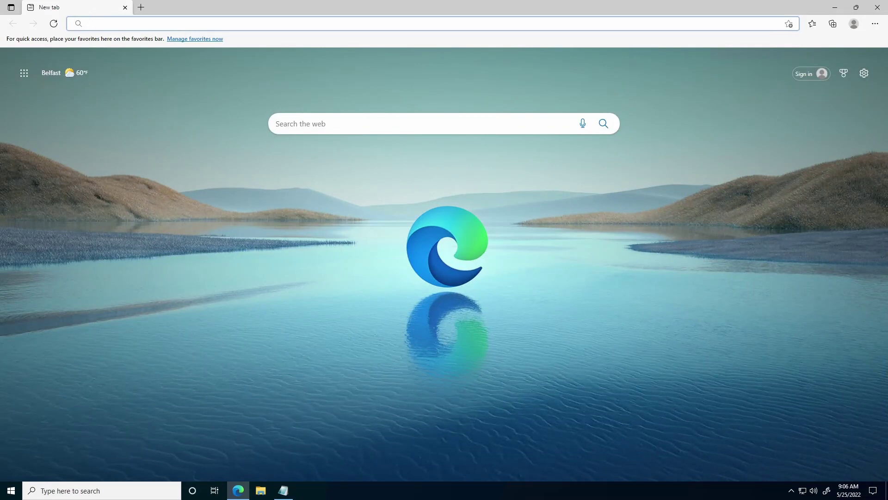
- Load microsoft.com in Edge and confirm IE mode shows Compatibility Mode IE8 (Enterprise)
{"action": "type", "text": "micr"}
{"action": "key", "text": "Return"}
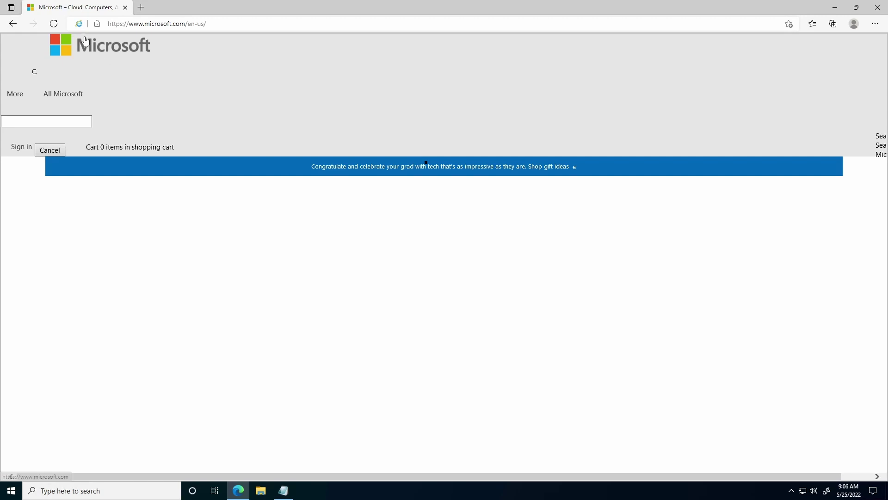
{"action": "left_click", "coordinate": [82, 23]}
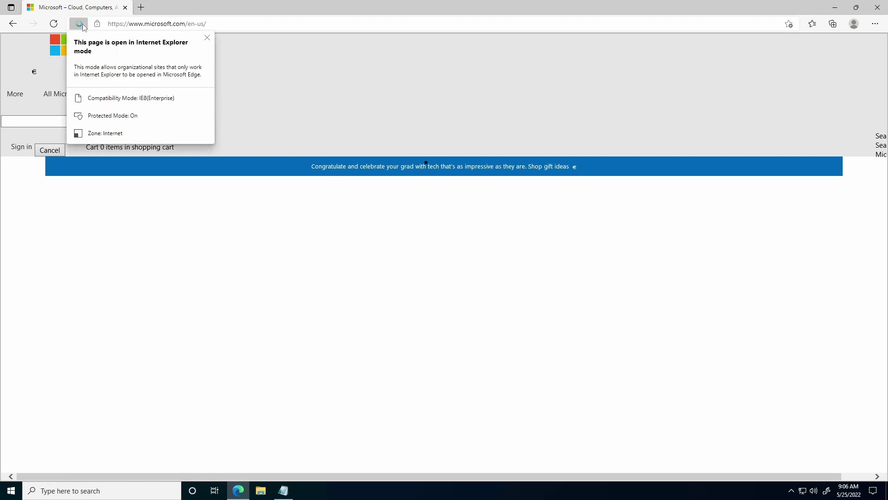